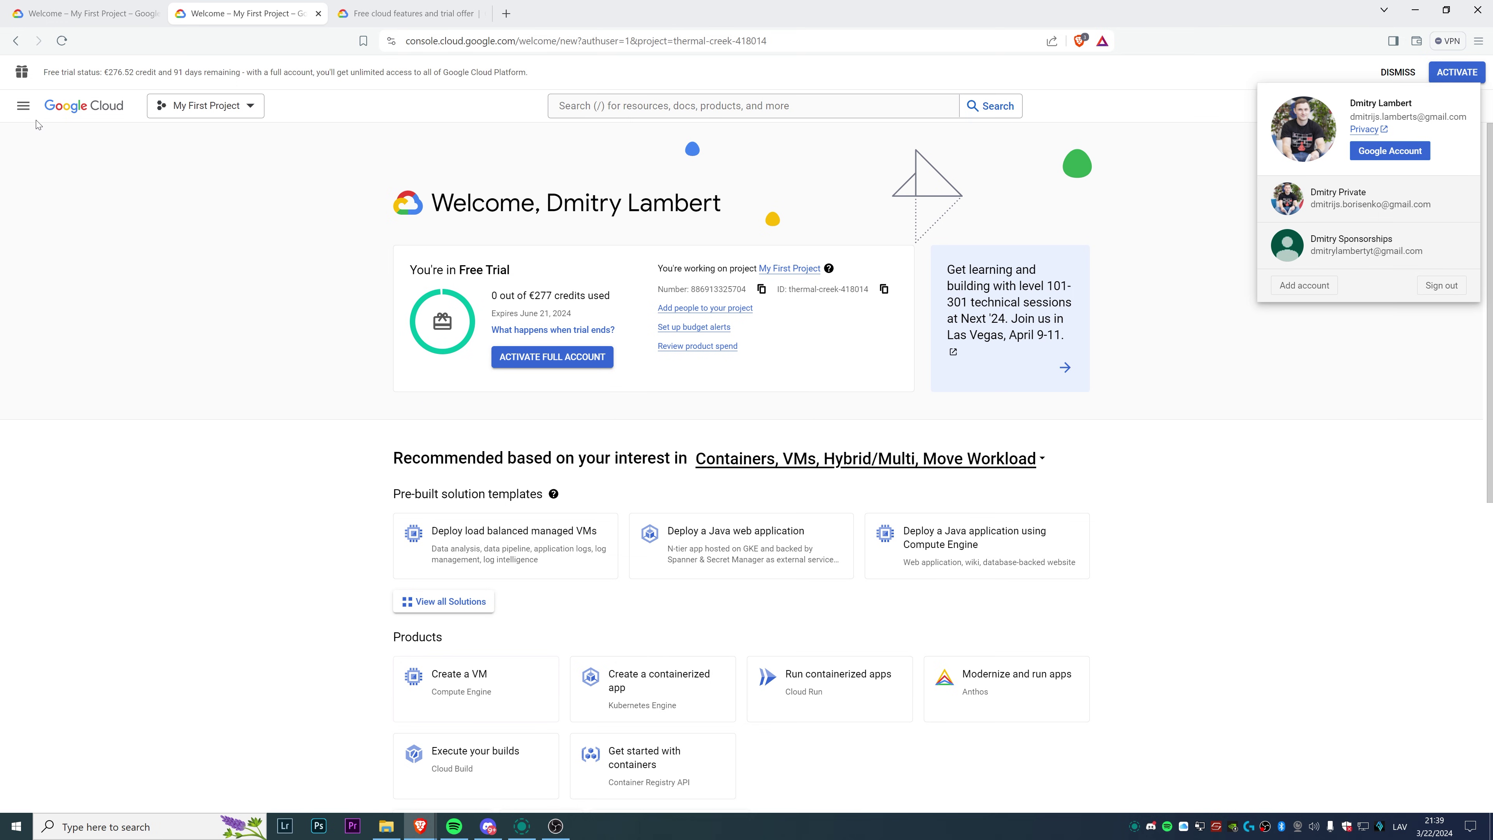
# Open Compute Engine's VM instances page and start creating a new instance.
pyautogui.click(23, 105)
pyautogui.click(24, 105)
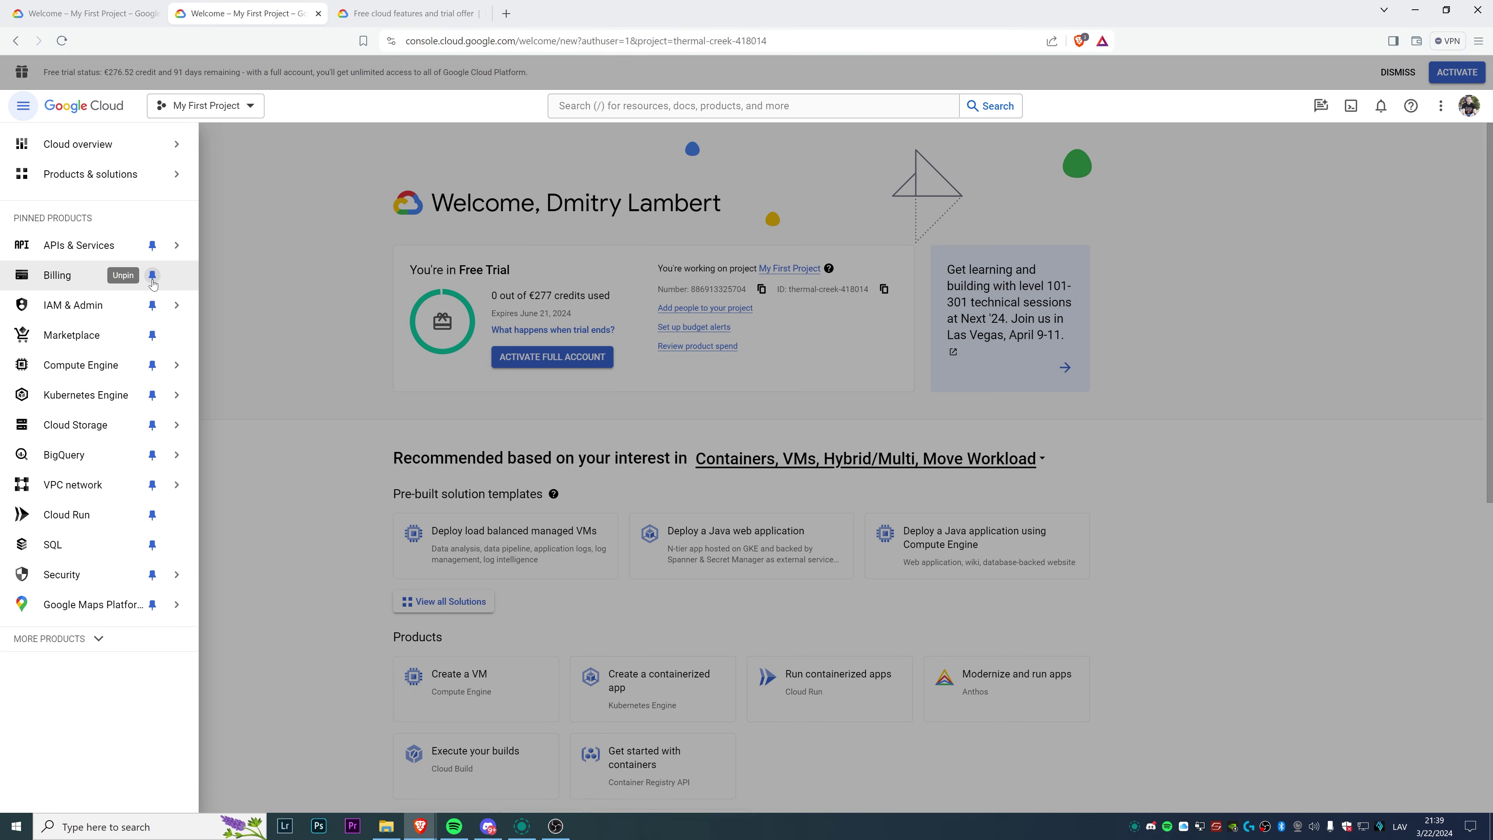
pyautogui.moveTo(123, 376)
pyautogui.click(252, 133)
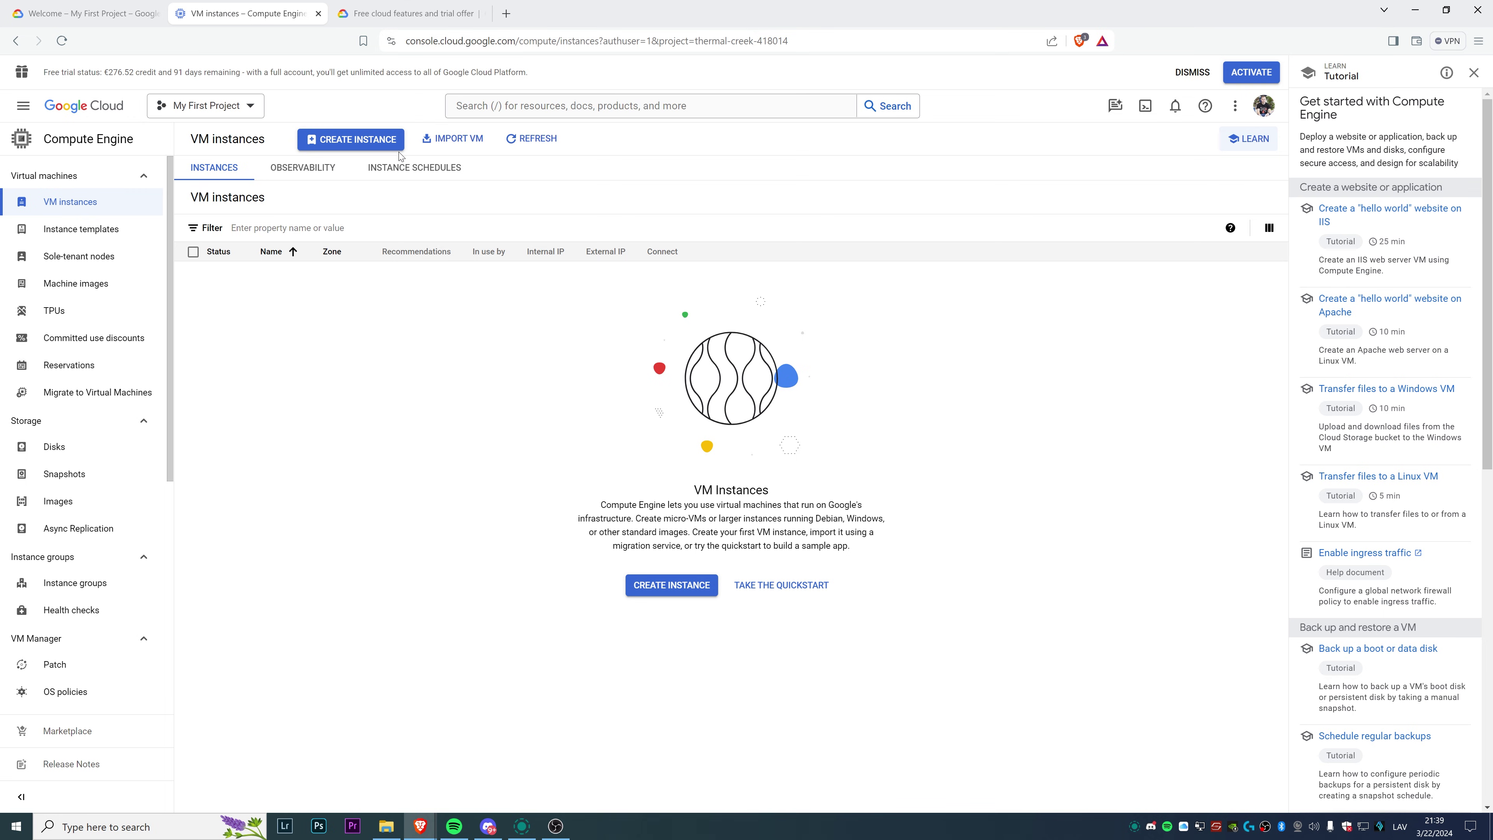
pyautogui.click(358, 140)
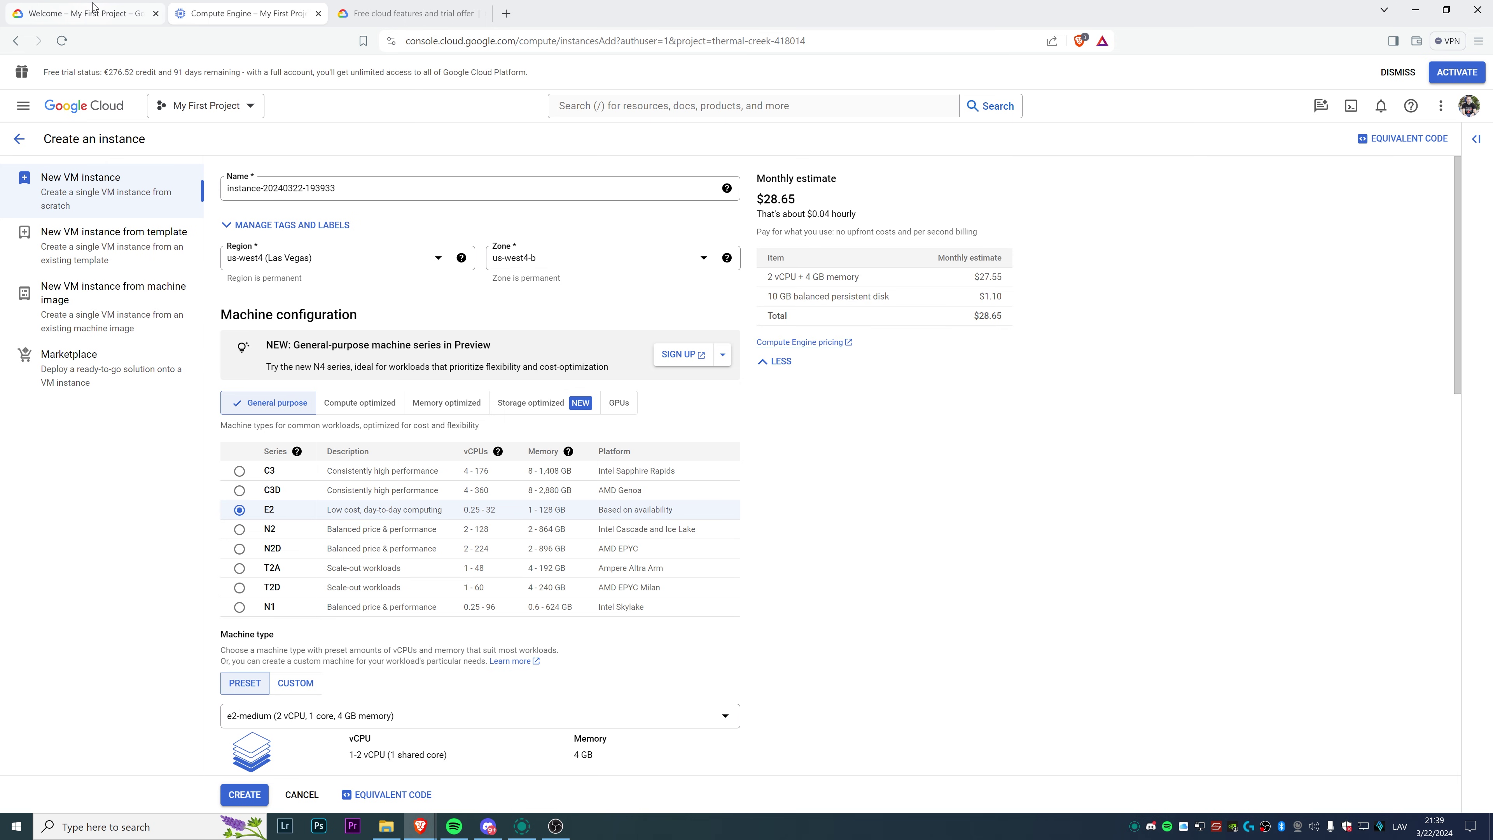
# Check the free tier regions in the Google Cloud documentation and set the instance's region to us-west1 (Oregon).
pyautogui.click(61, 6)
pyautogui.click(323, 5)
pyautogui.click(408, 6)
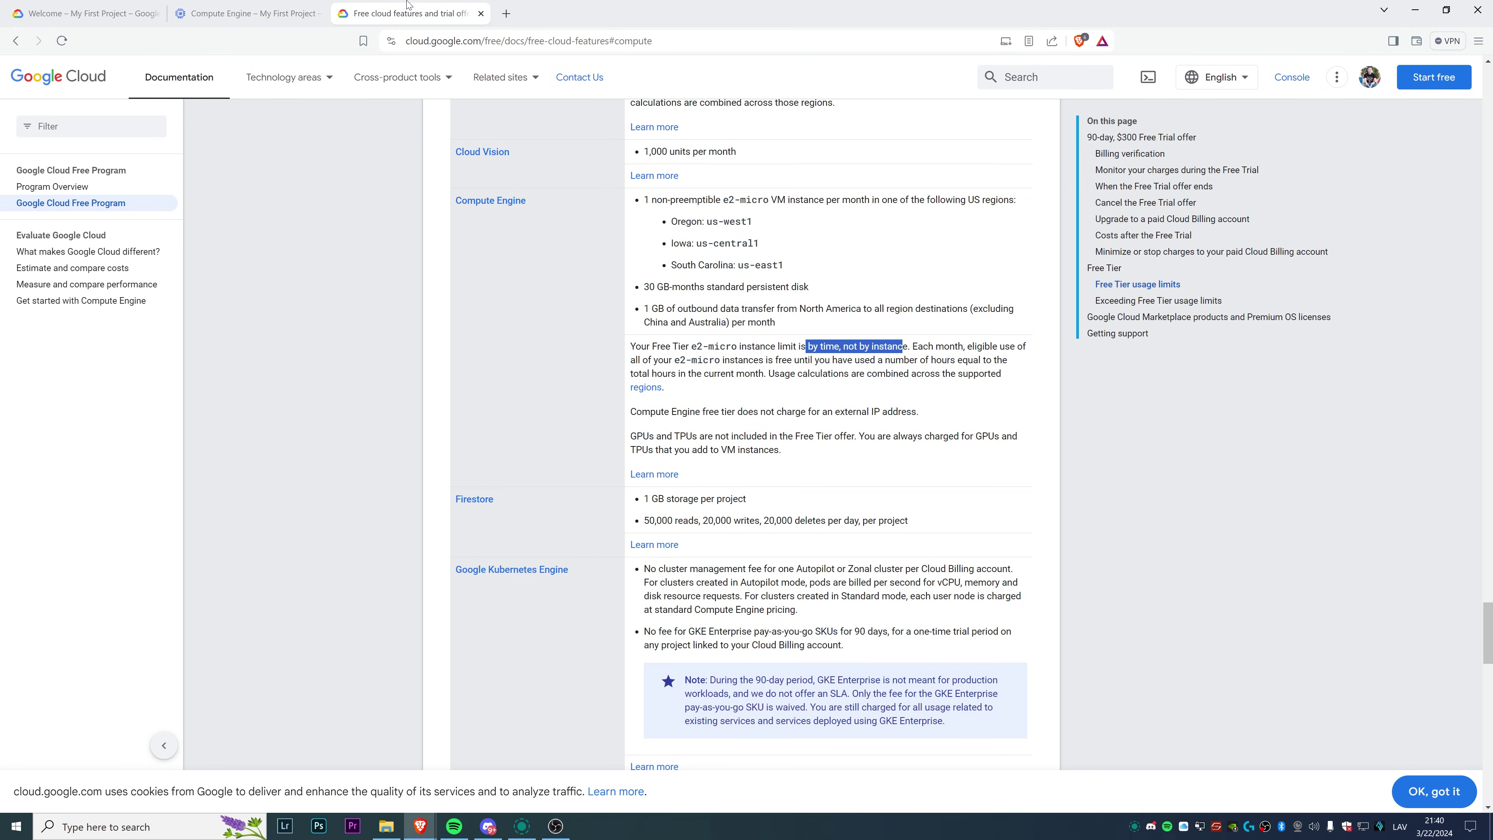
pyautogui.scroll(5, 864, 365)
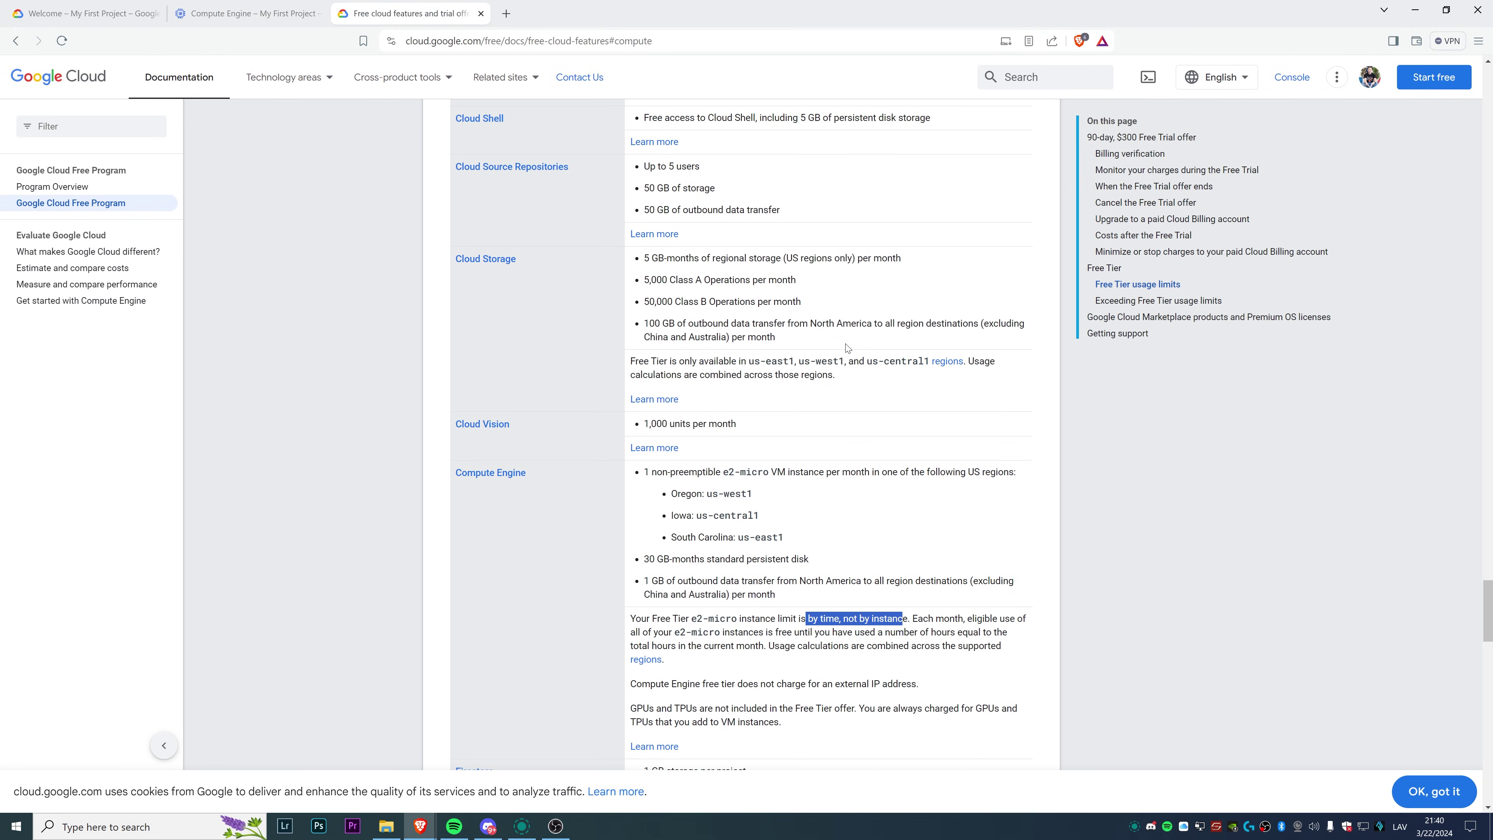
pyautogui.moveTo(677, 501); pyautogui.dragTo(782, 500)
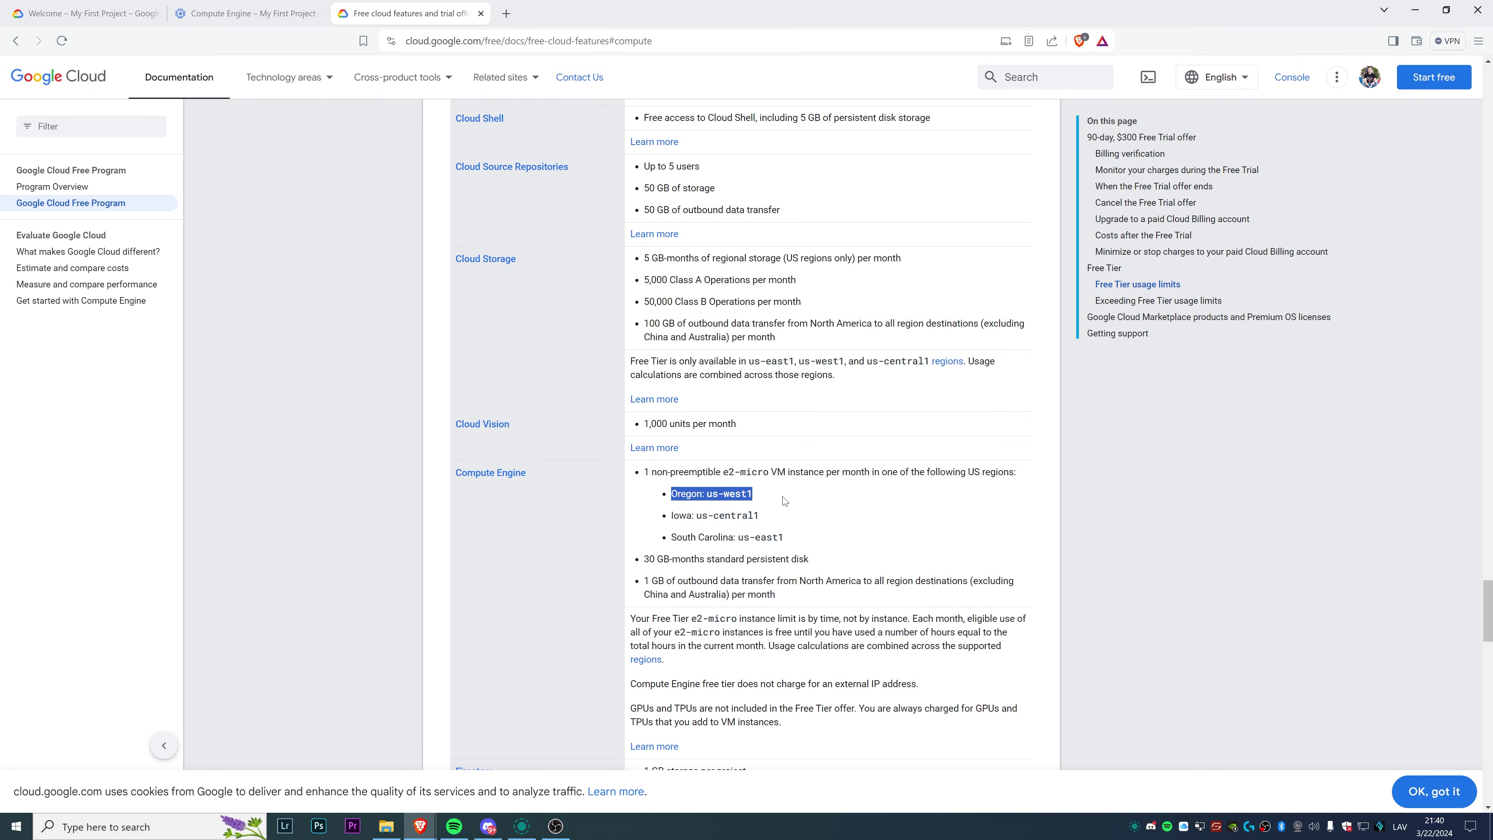
pyautogui.click(273, 9)
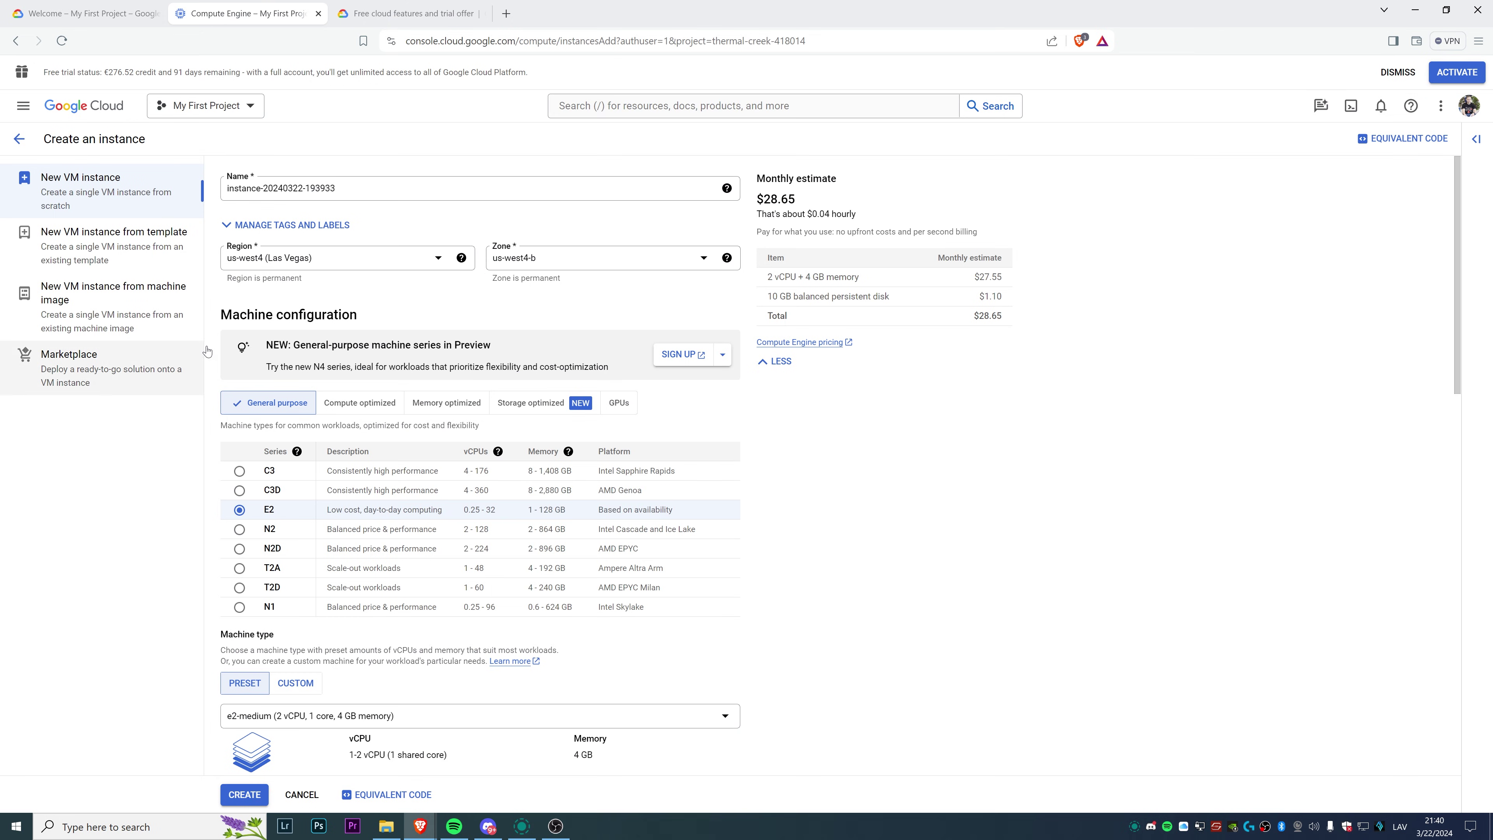
pyautogui.click(313, 262)
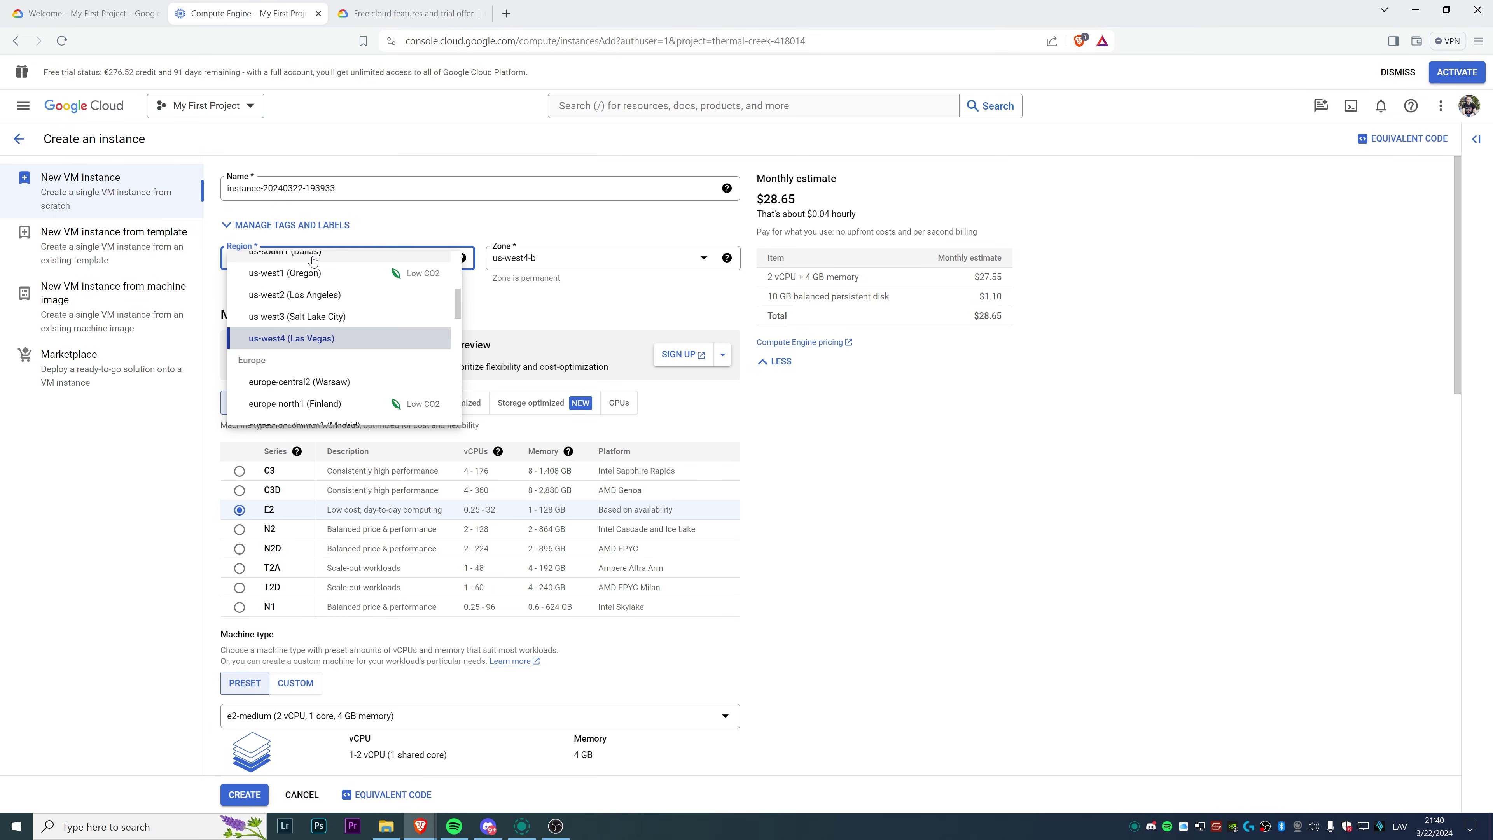
pyautogui.click(361, 273)
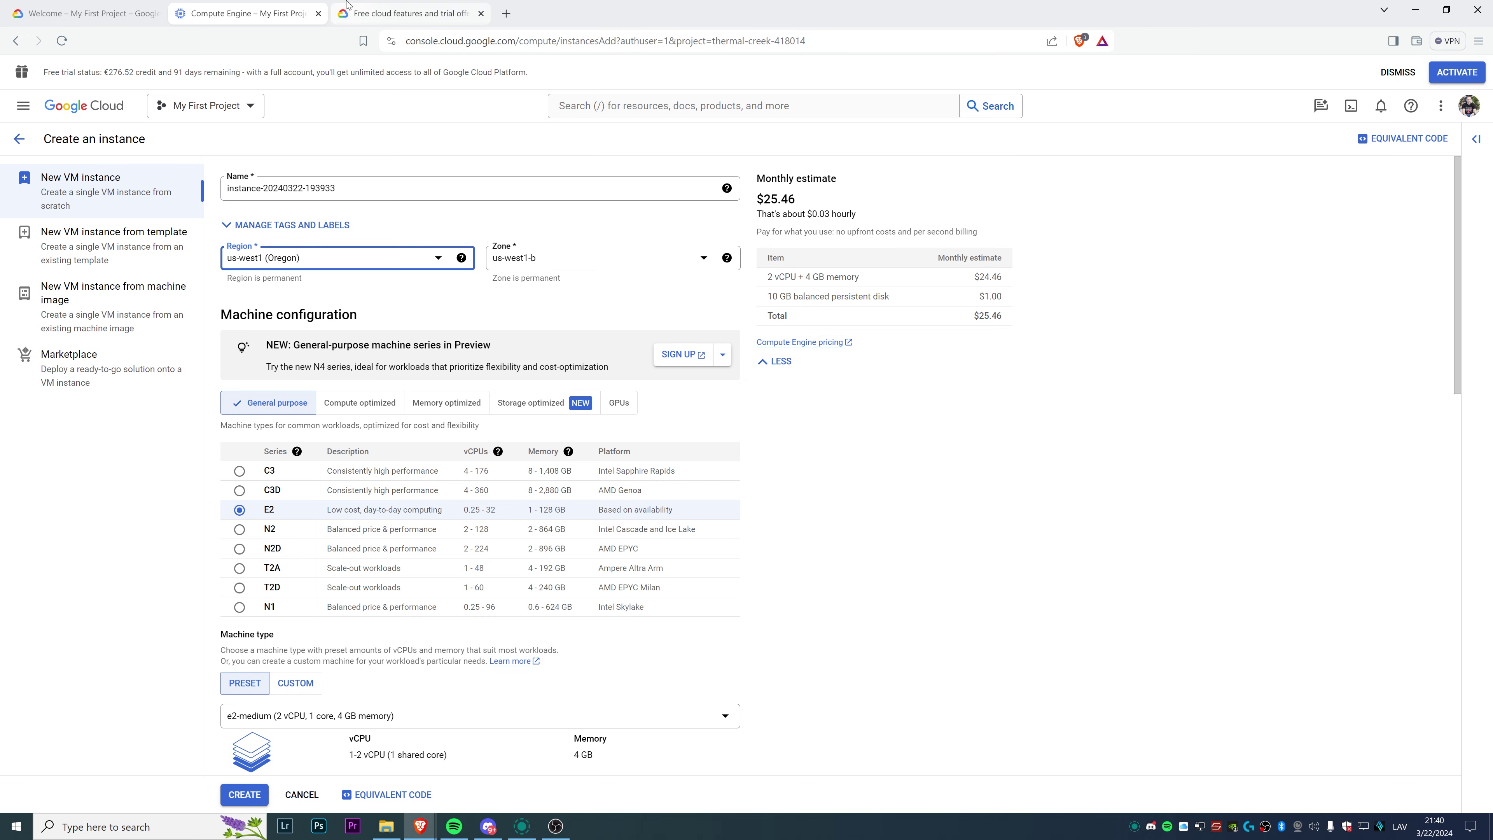
# Look up the Compute Engine free tier disk allowance in the documentation and set the instance's machine type to e2-micro.
pyautogui.click(412, 13)
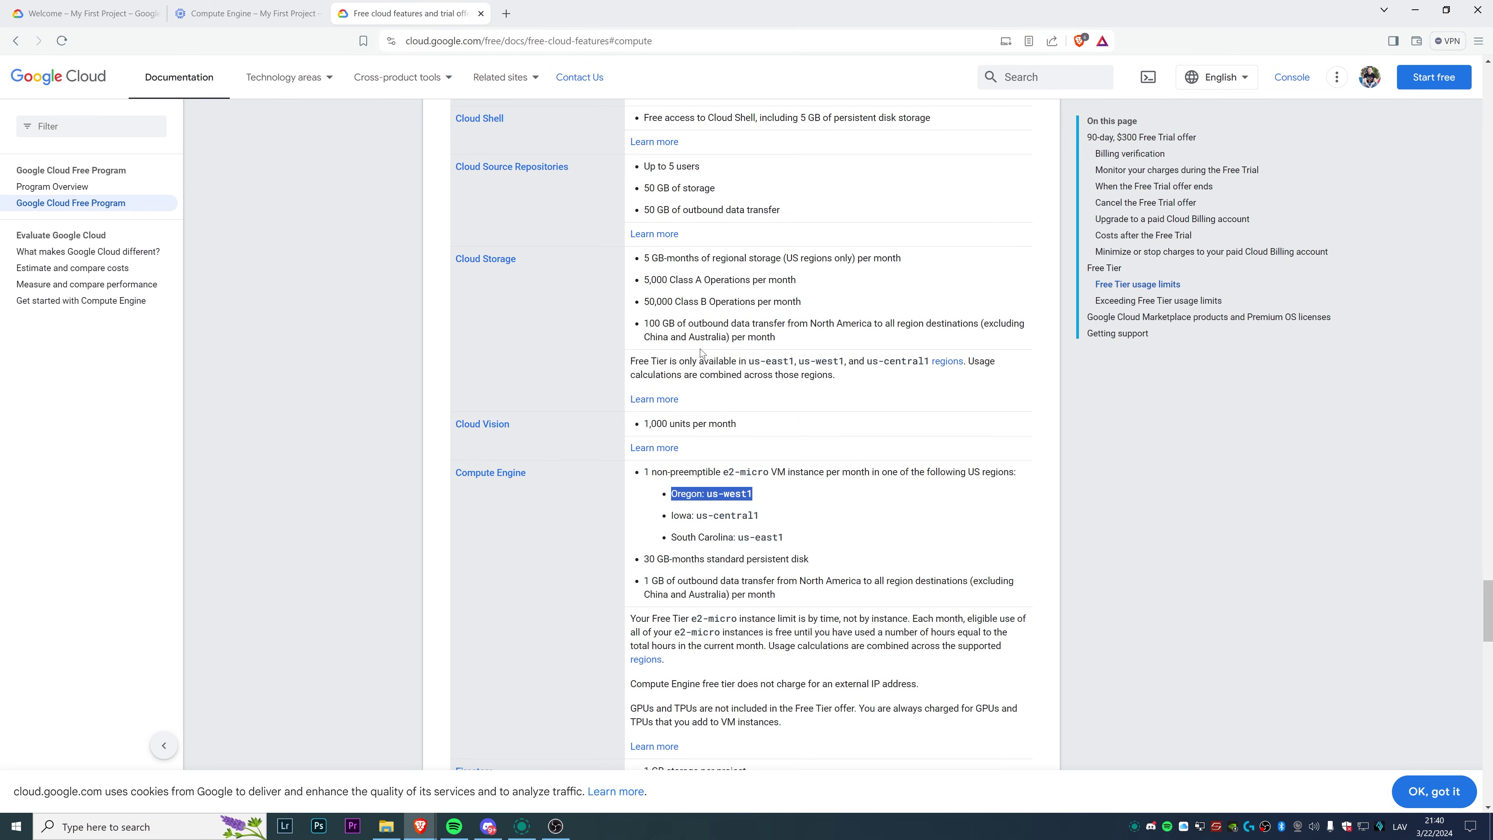
pyautogui.scroll(-2, 750, 421)
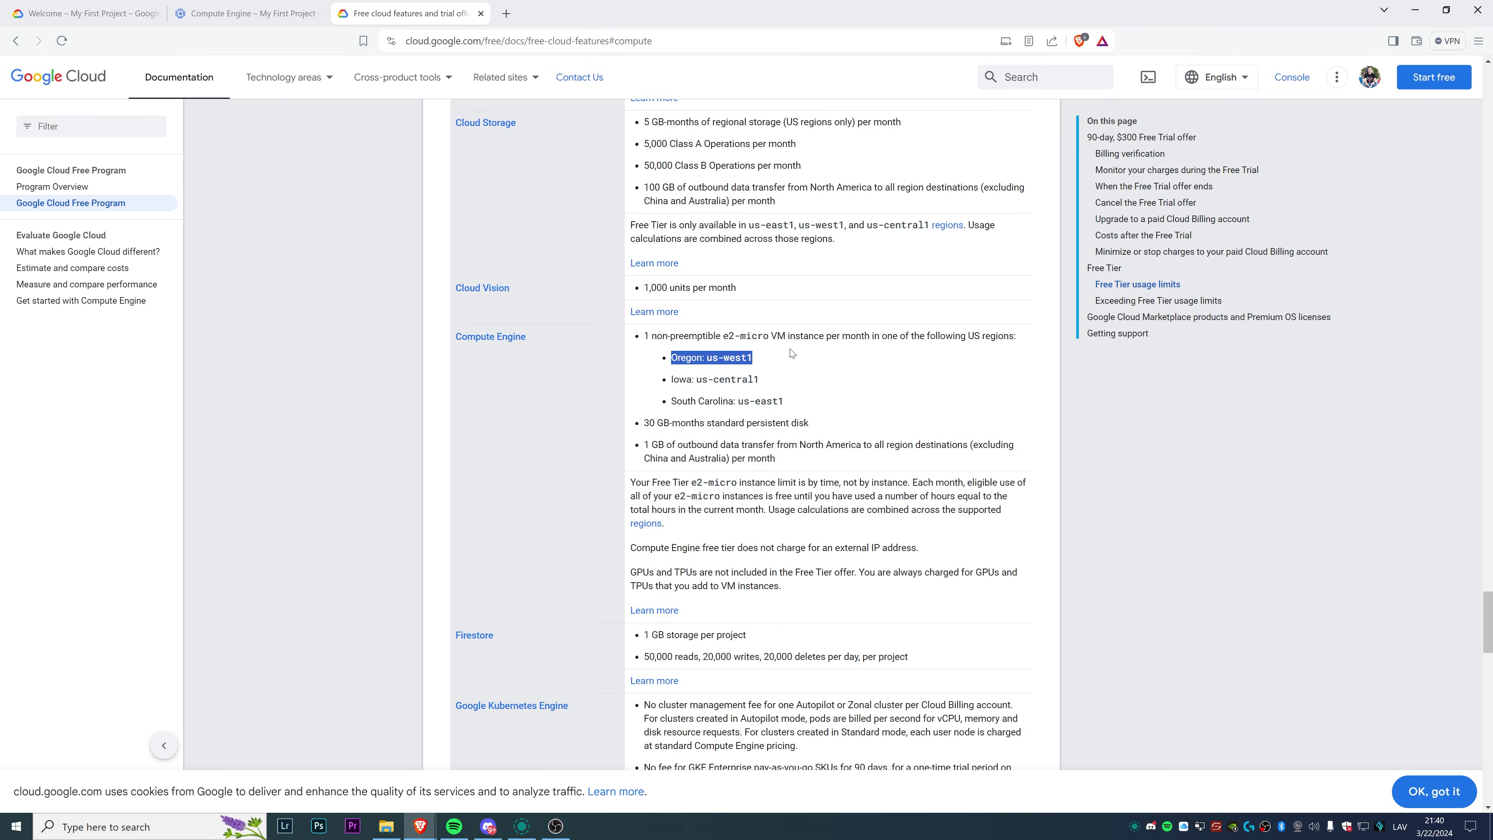
pyautogui.moveTo(643, 423); pyautogui.dragTo(832, 425)
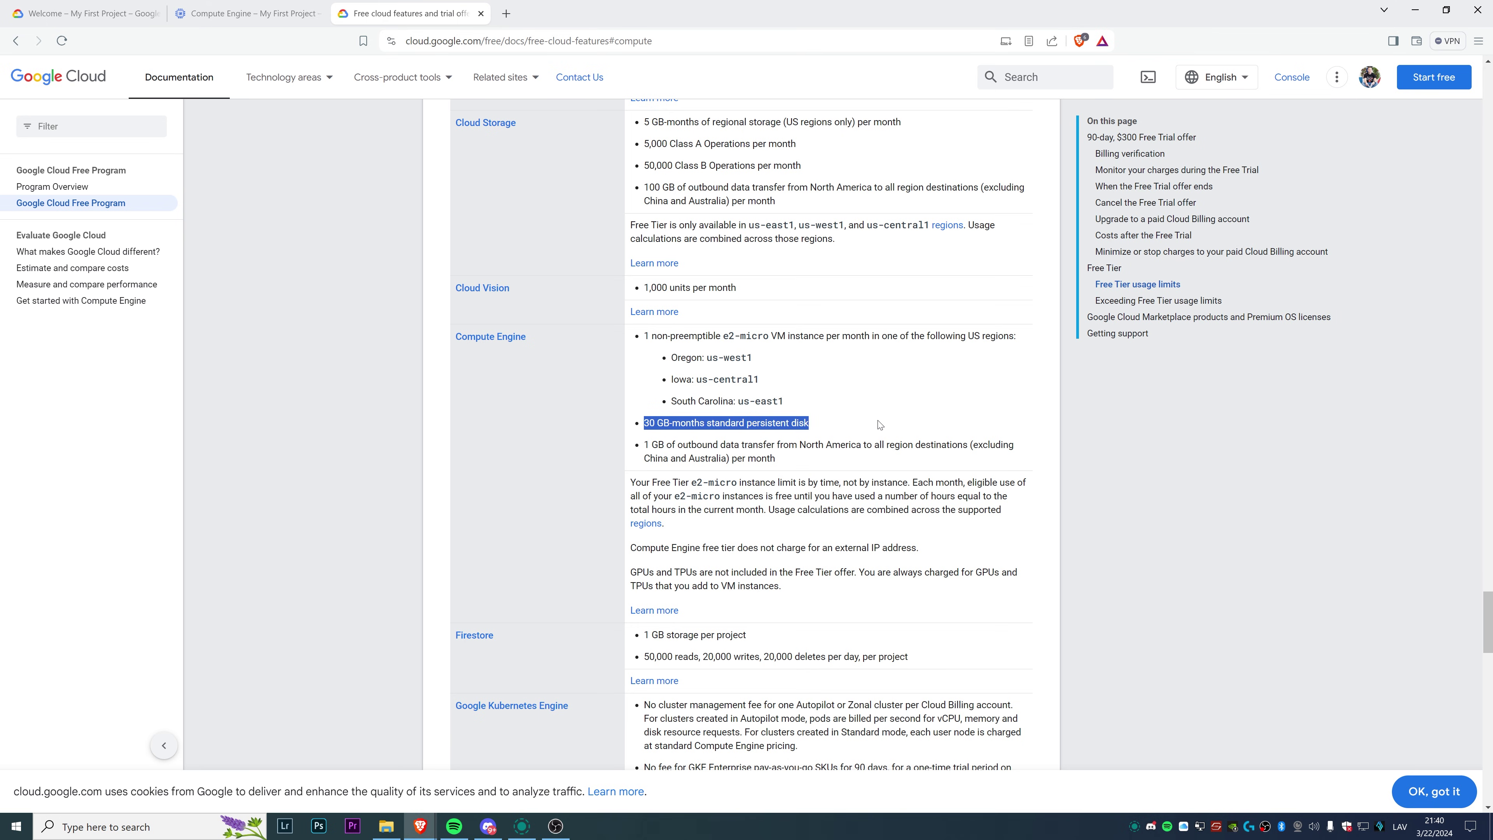
pyautogui.click(320, 10)
pyautogui.scroll(-2, 379, 336)
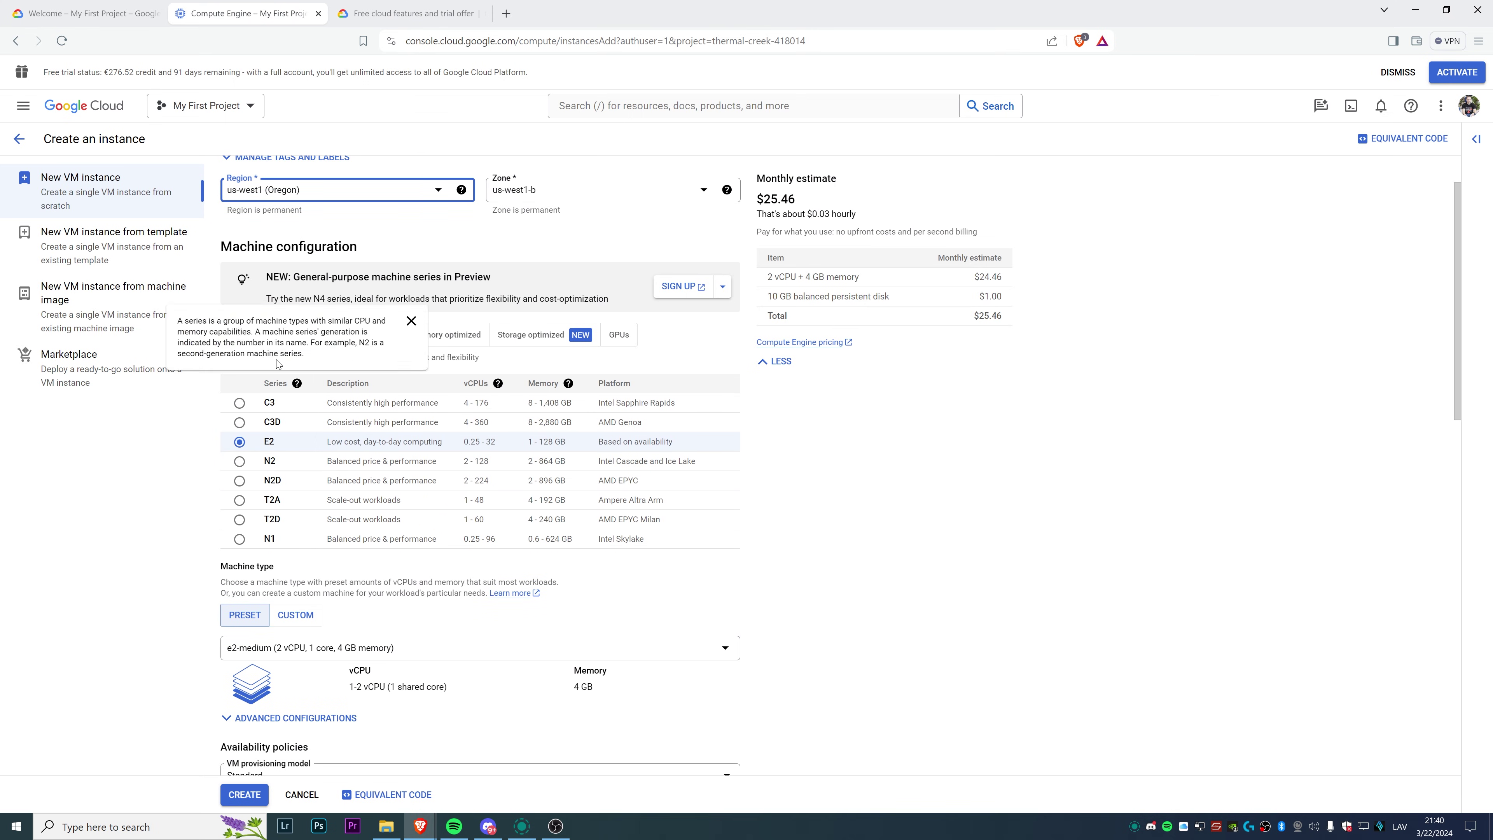
pyautogui.click(328, 647)
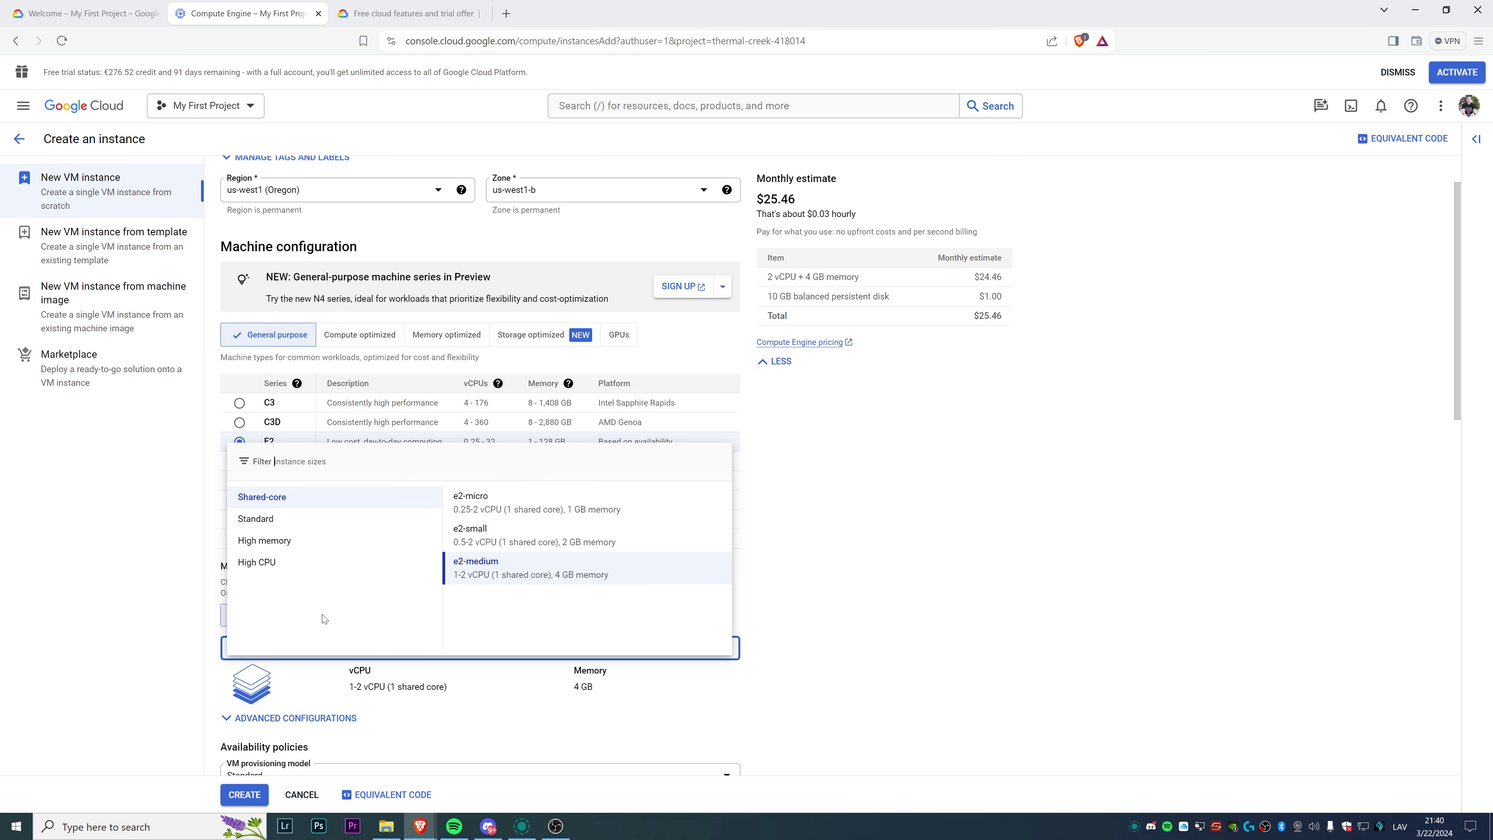
pyautogui.click(516, 509)
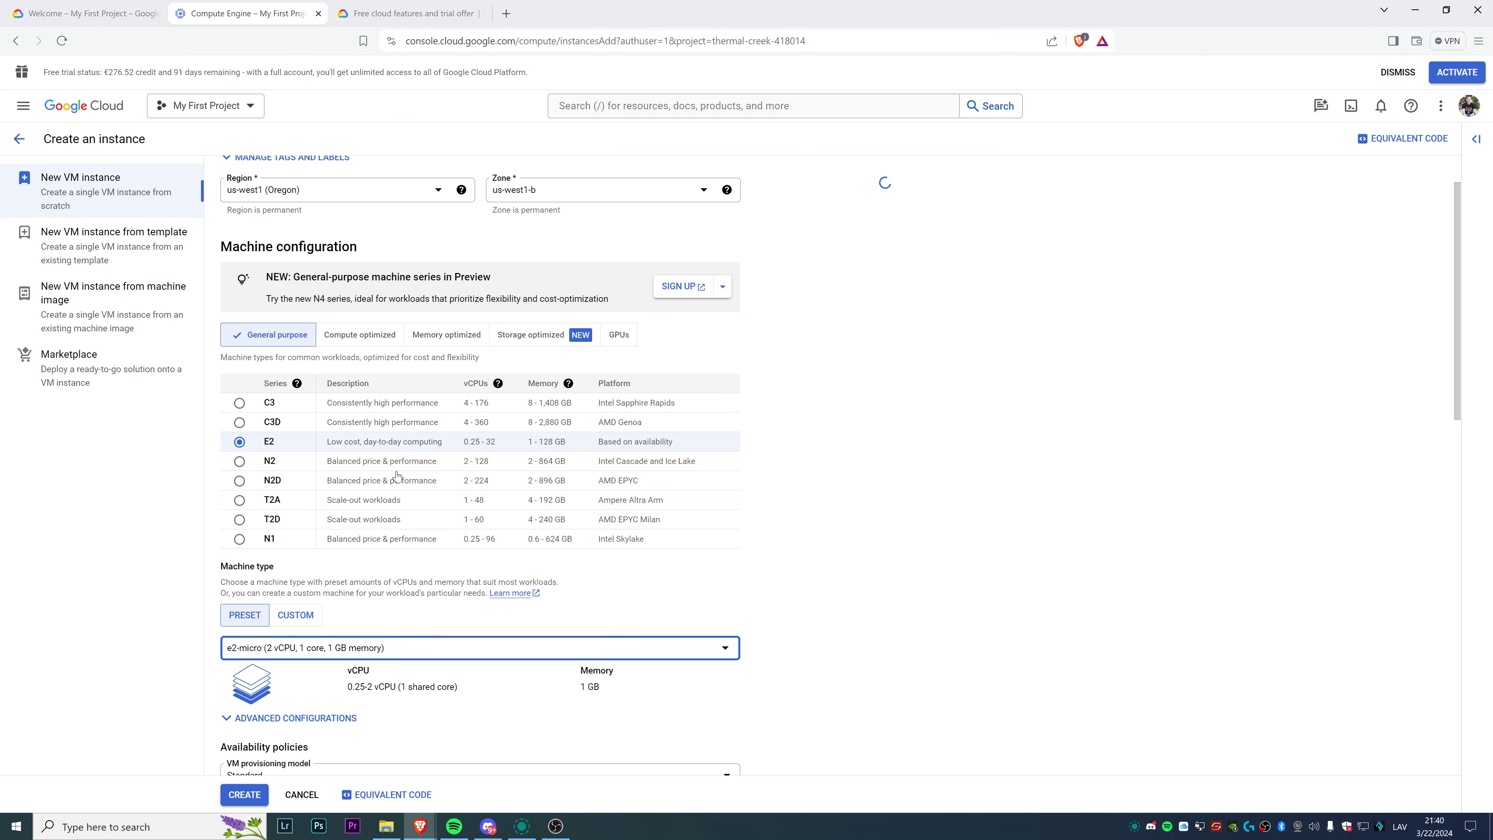
# Recheck the free tier machine type and disk limits in the documentation, and open the instance's boot disk settings for changing.
pyautogui.click(415, 7)
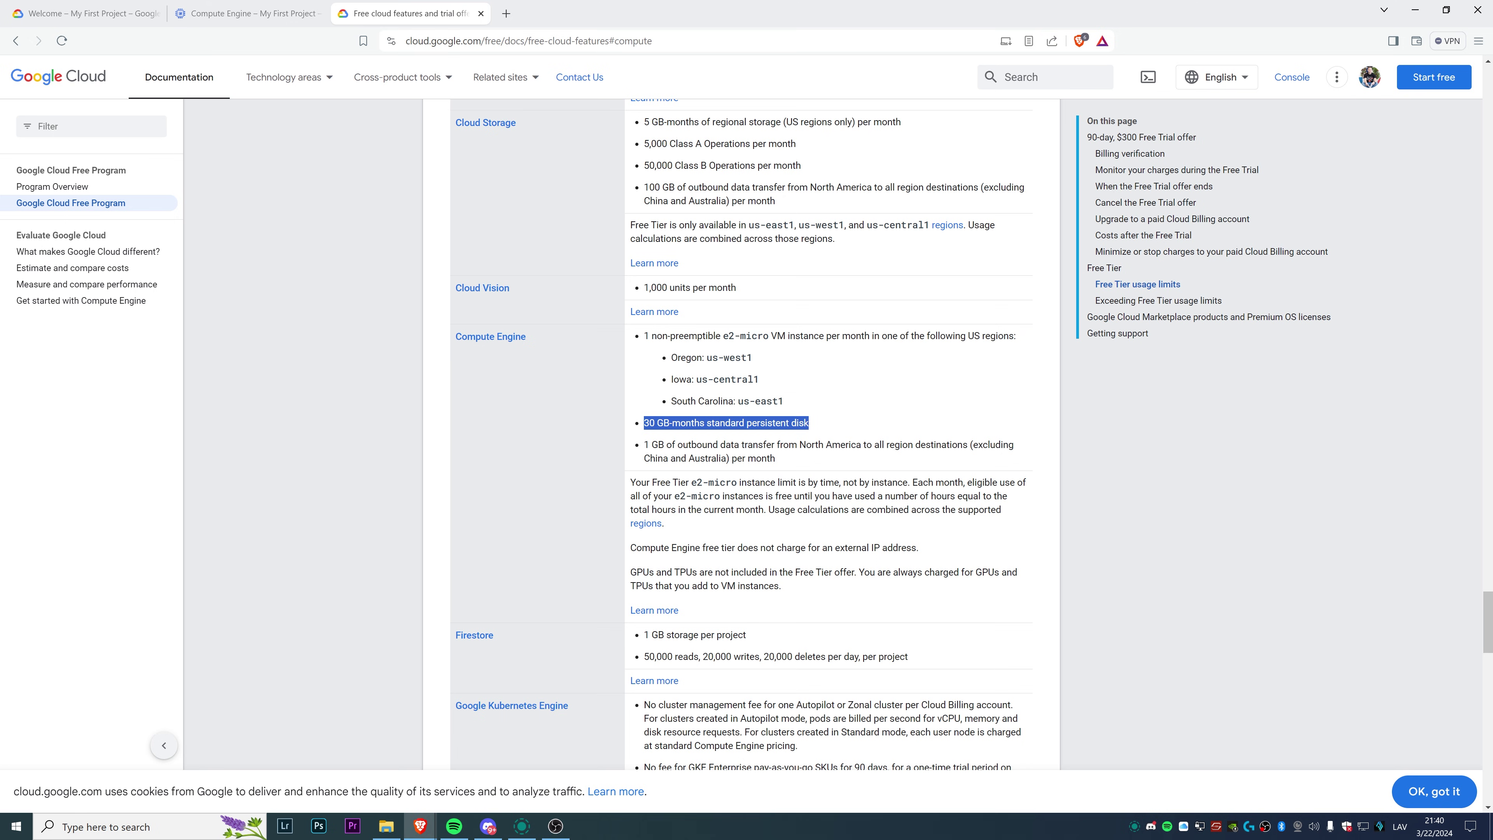
pyautogui.moveTo(722, 336); pyautogui.dragTo(788, 336)
pyautogui.moveTo(645, 424); pyautogui.dragTo(818, 425)
pyautogui.click(250, 13)
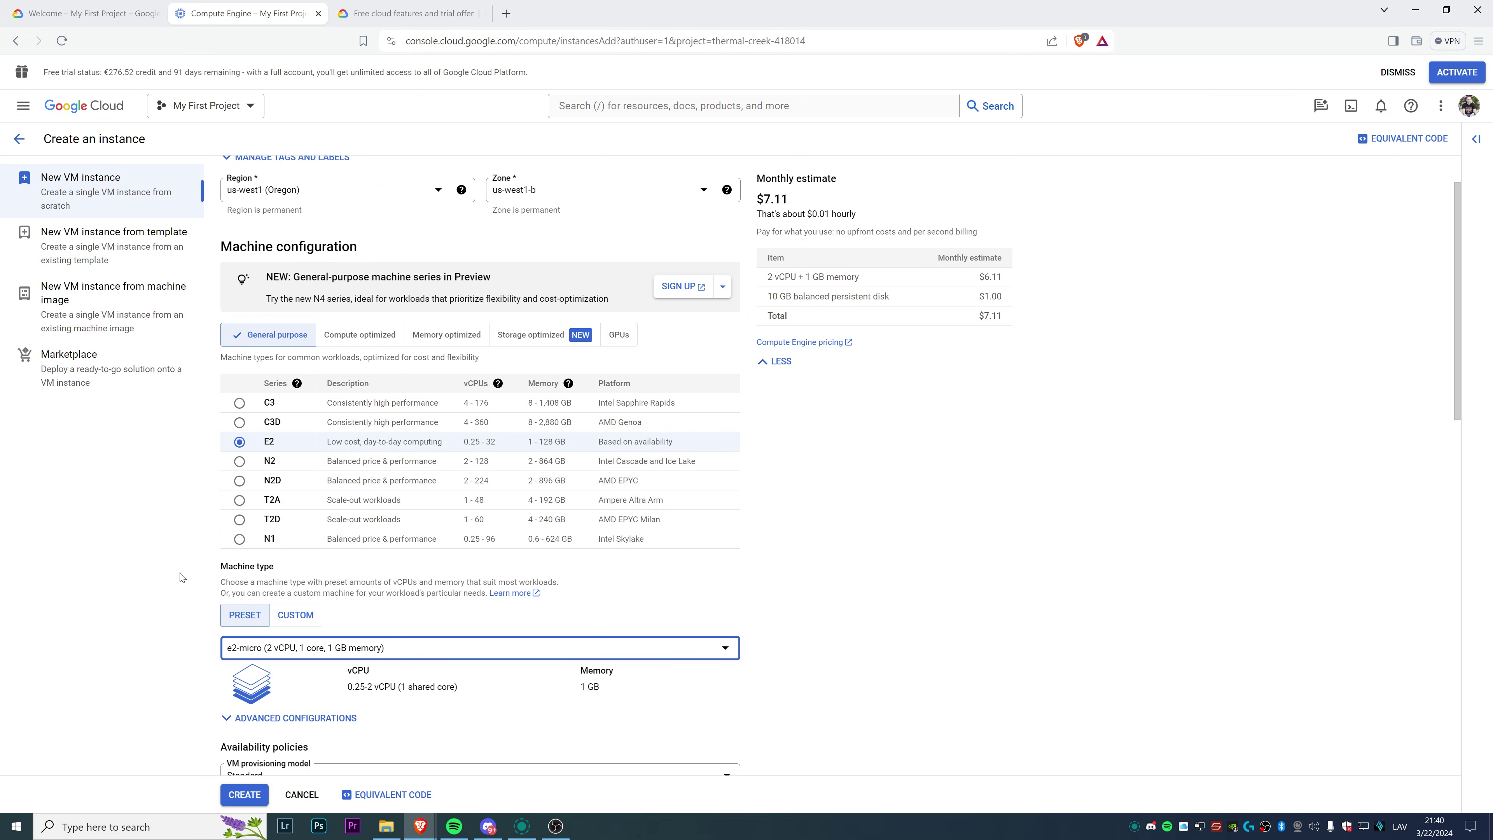
pyautogui.scroll(1, 216, 564)
pyautogui.scroll(-3, 1011, 497)
pyautogui.scroll(-3, 1001, 497)
pyautogui.scroll(-1, 805, 508)
pyautogui.scroll(-2, 805, 509)
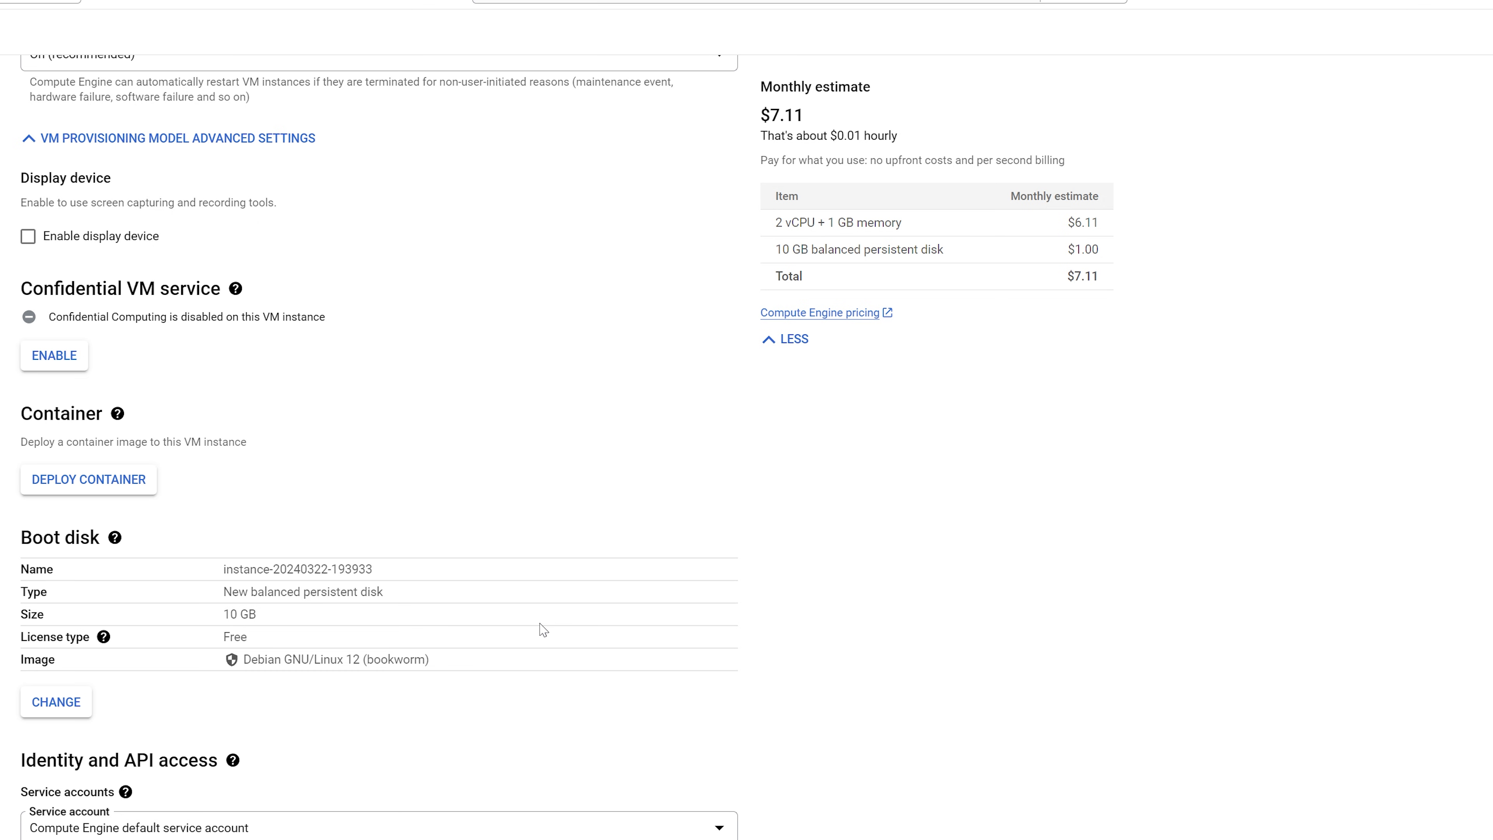
pyautogui.click(60, 717)
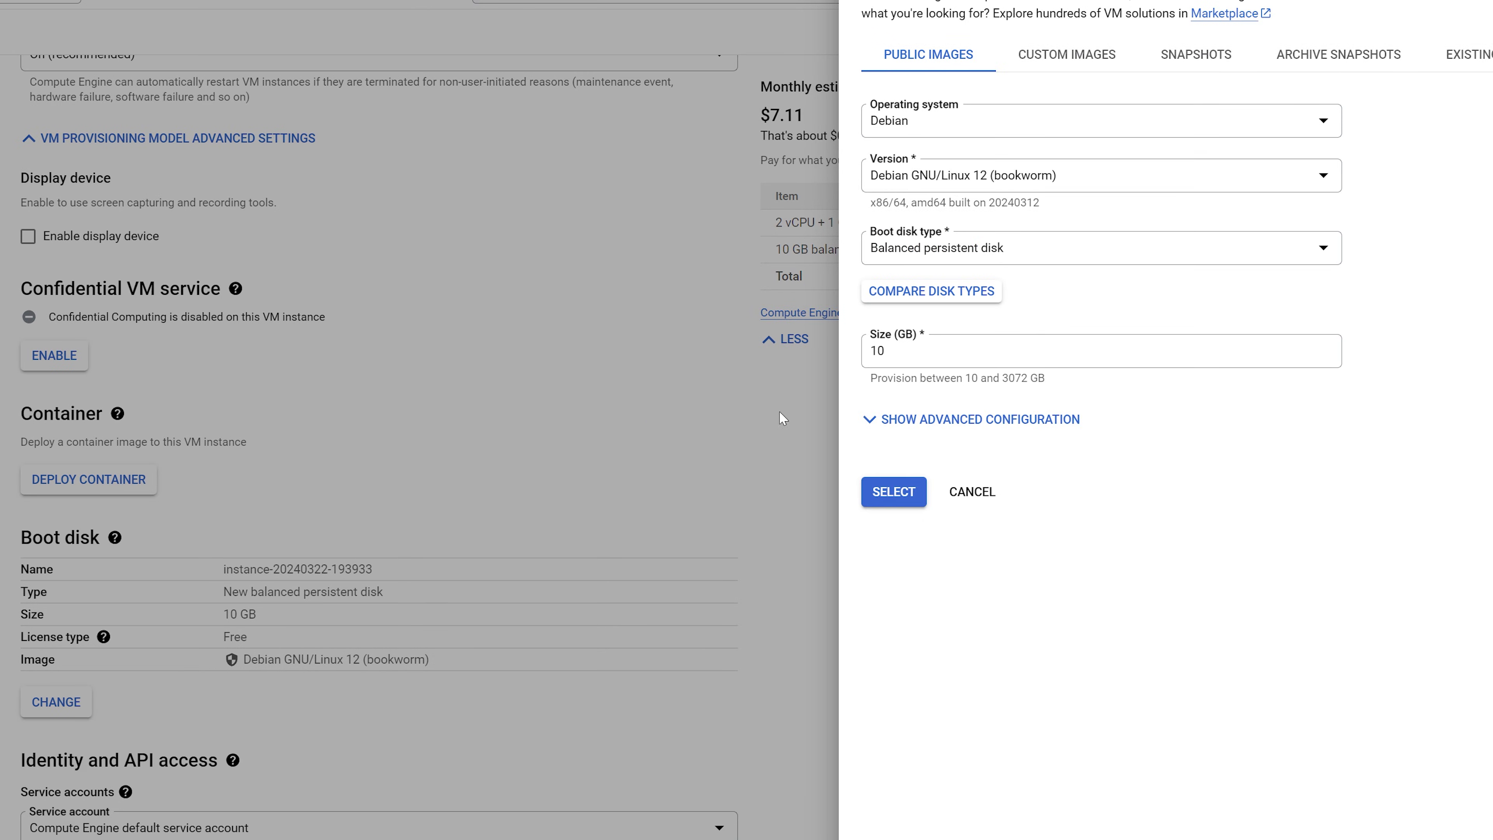
# Keep Debian as the operating system and apply a 30 GB Standard persistent disk as the boot disk.
pyautogui.click(927, 126)
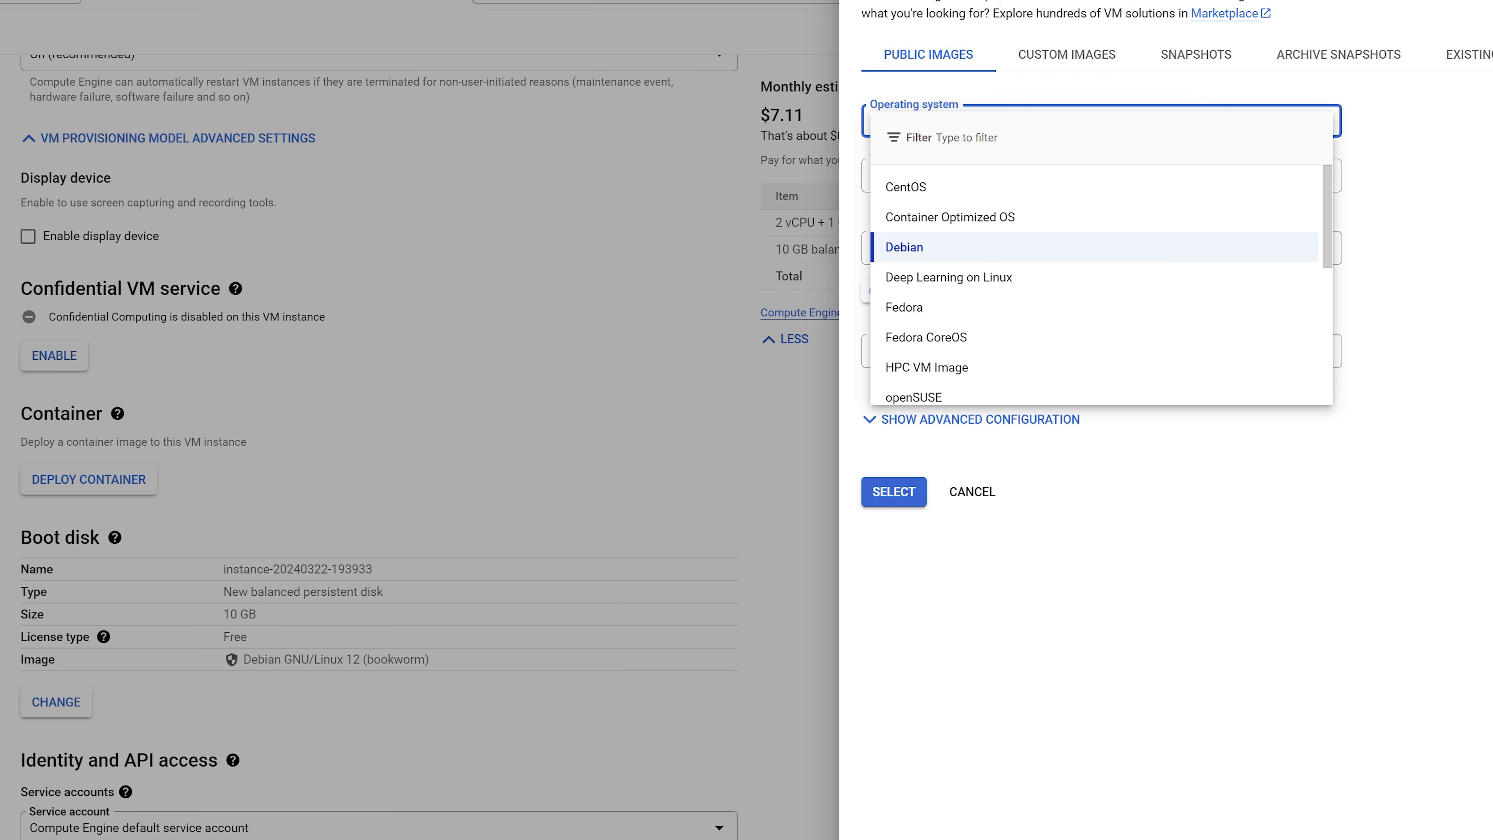
pyautogui.click(1358, 215)
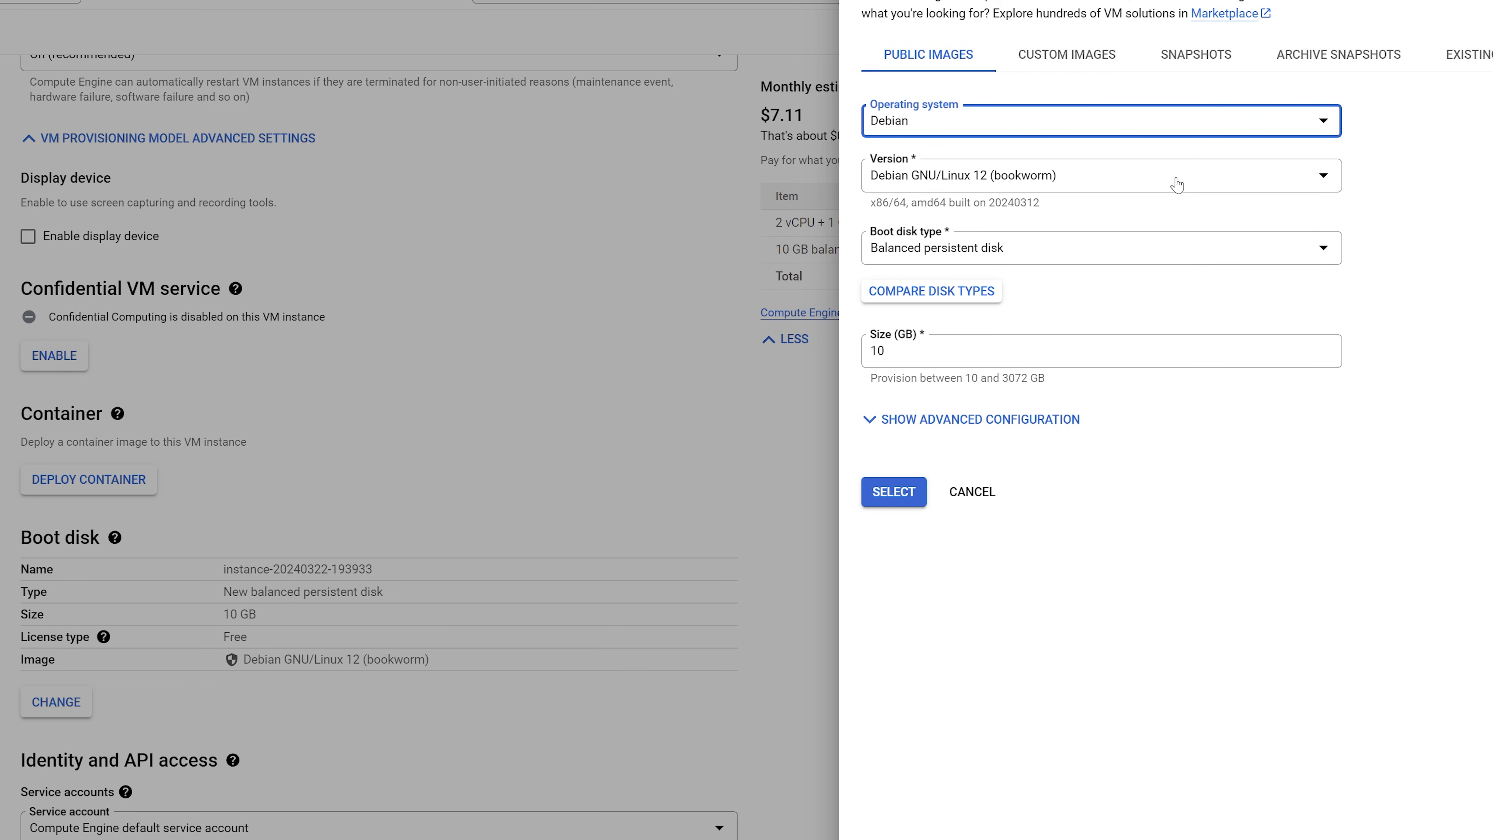
pyautogui.click(1055, 248)
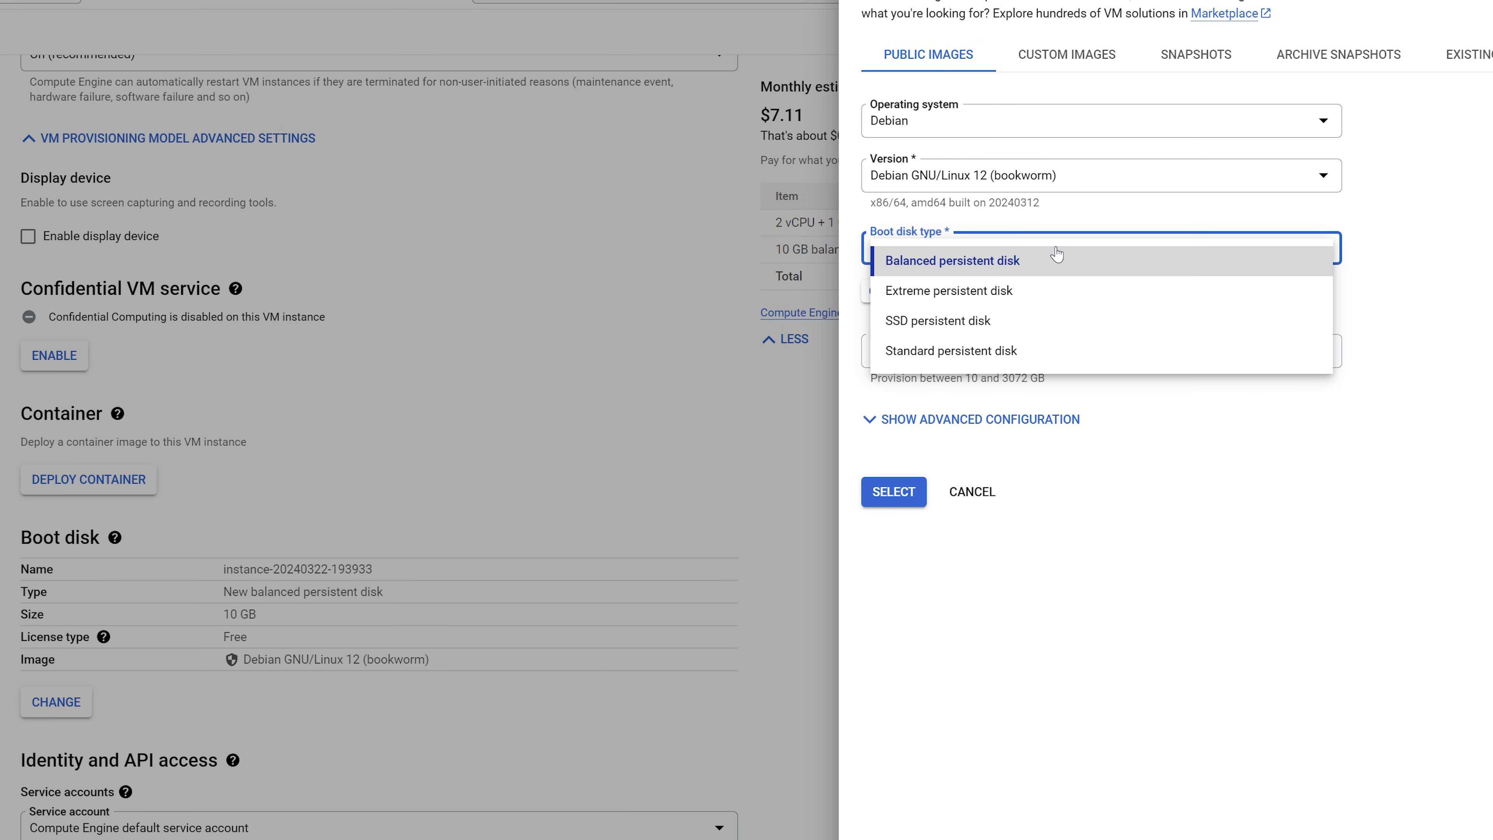
pyautogui.click(1033, 363)
pyautogui.click(877, 363)
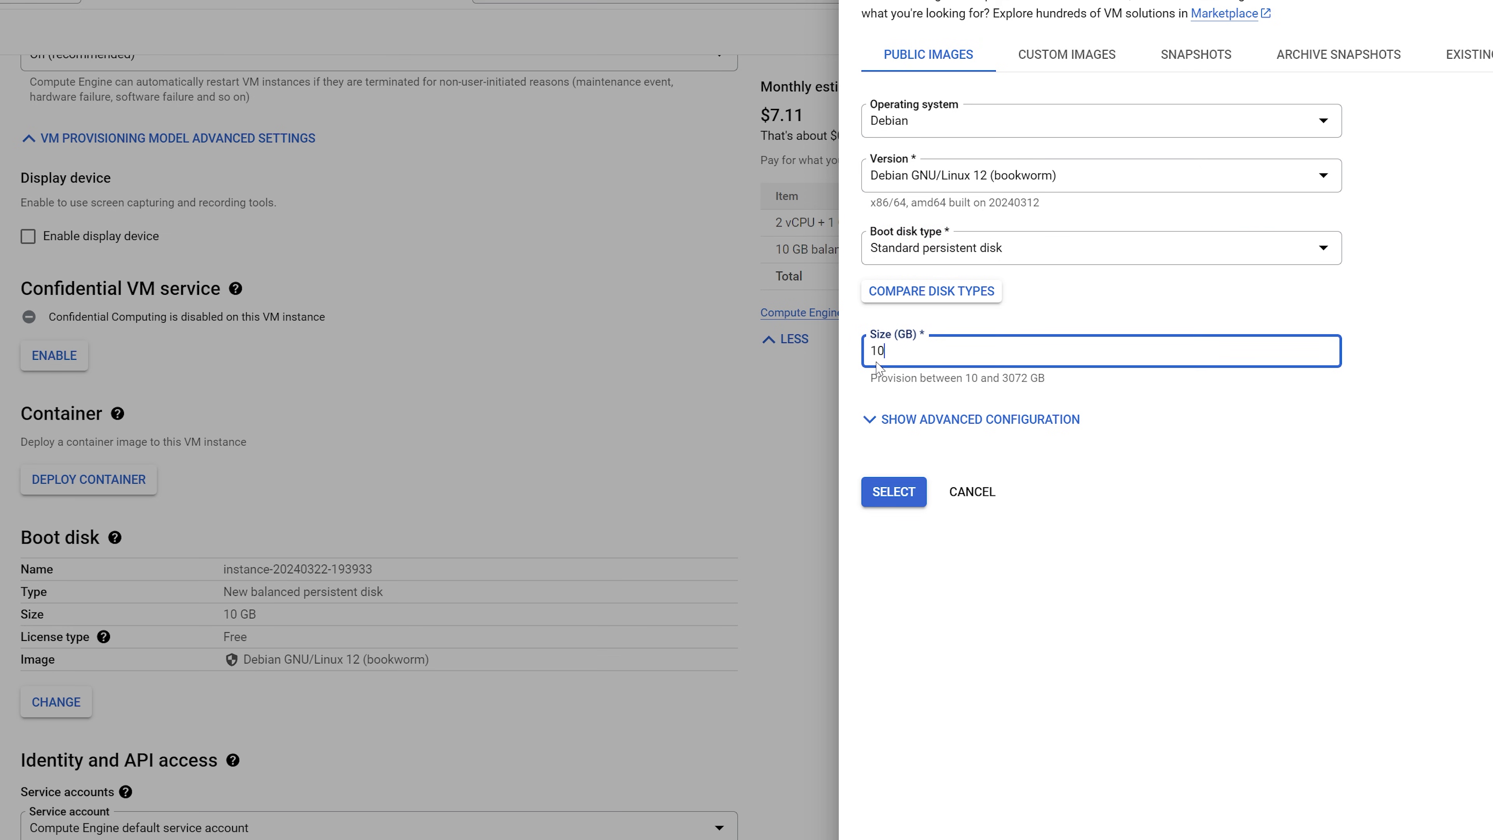
pyautogui.press('BackSpace')
pyautogui.press('BackSpace')
pyautogui.write('30')
pyautogui.click(889, 500)
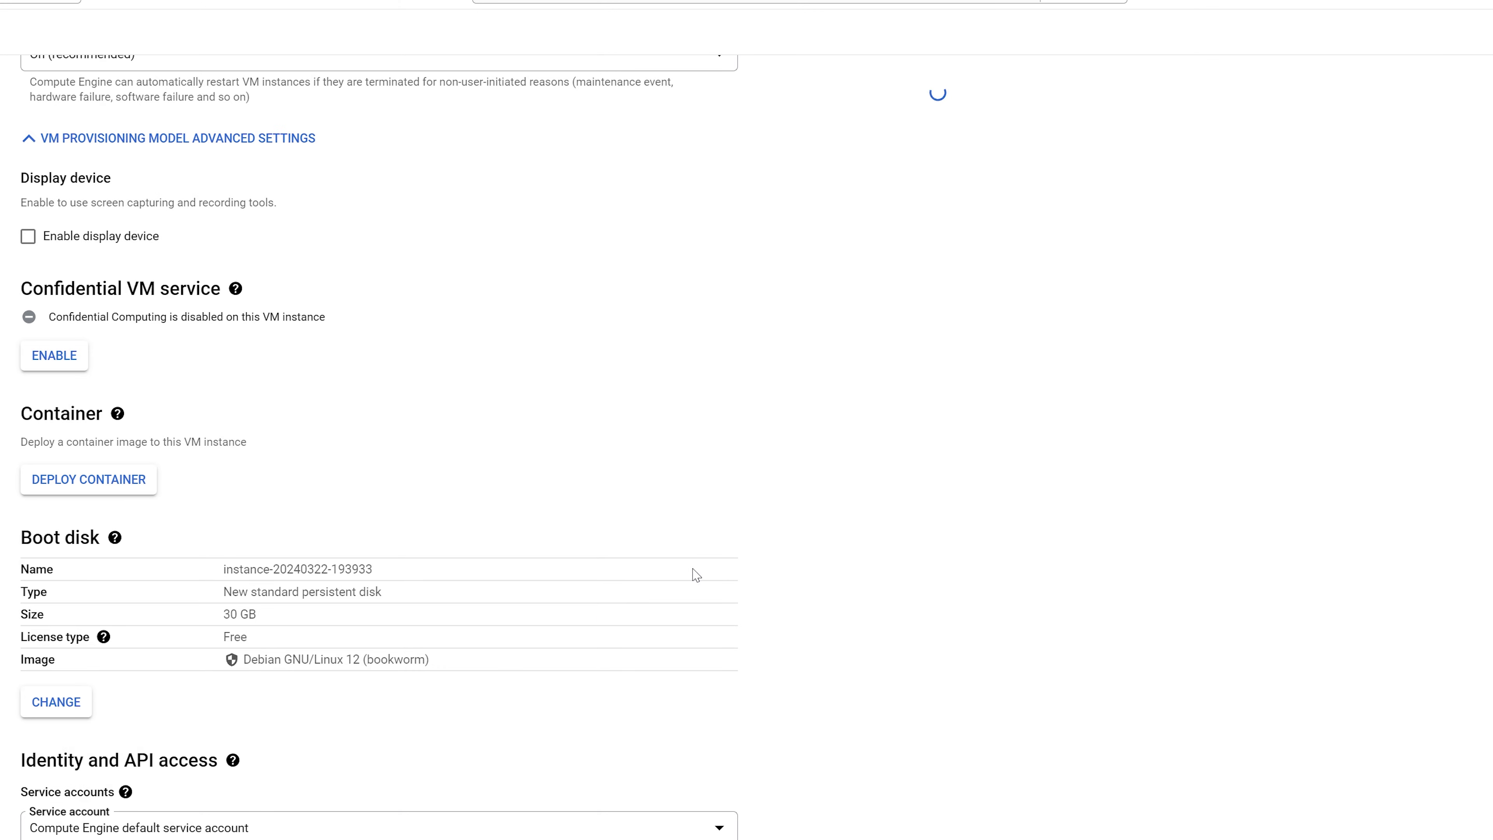
# Review the remaining instance settings and monthly estimate, and compare them with the Compute Engine free tier limits in the documentation.
pyautogui.scroll(-7, 588, 618)
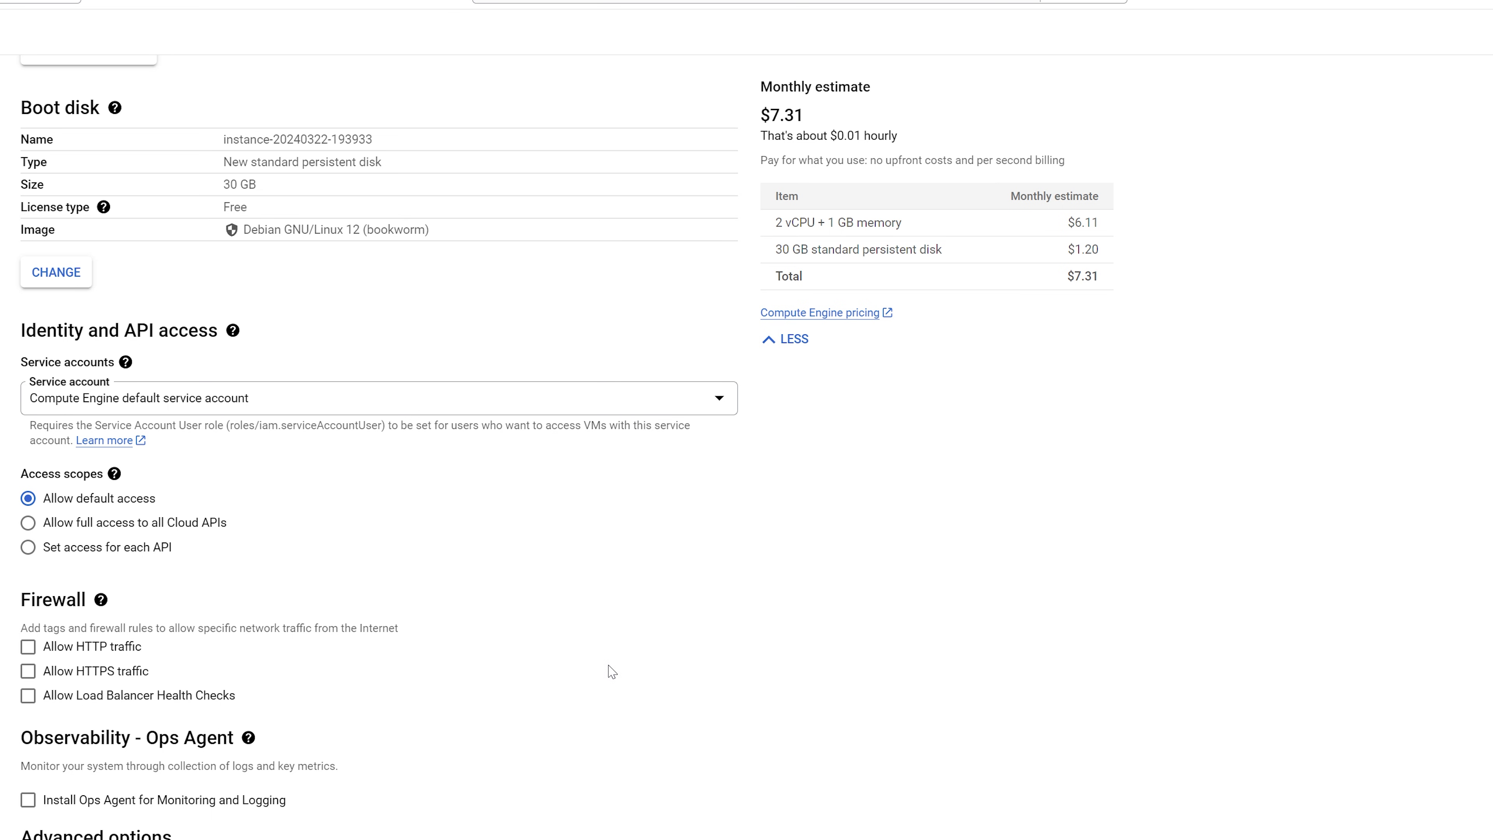
pyautogui.scroll(5, 425, 563)
pyautogui.scroll(20, 425, 563)
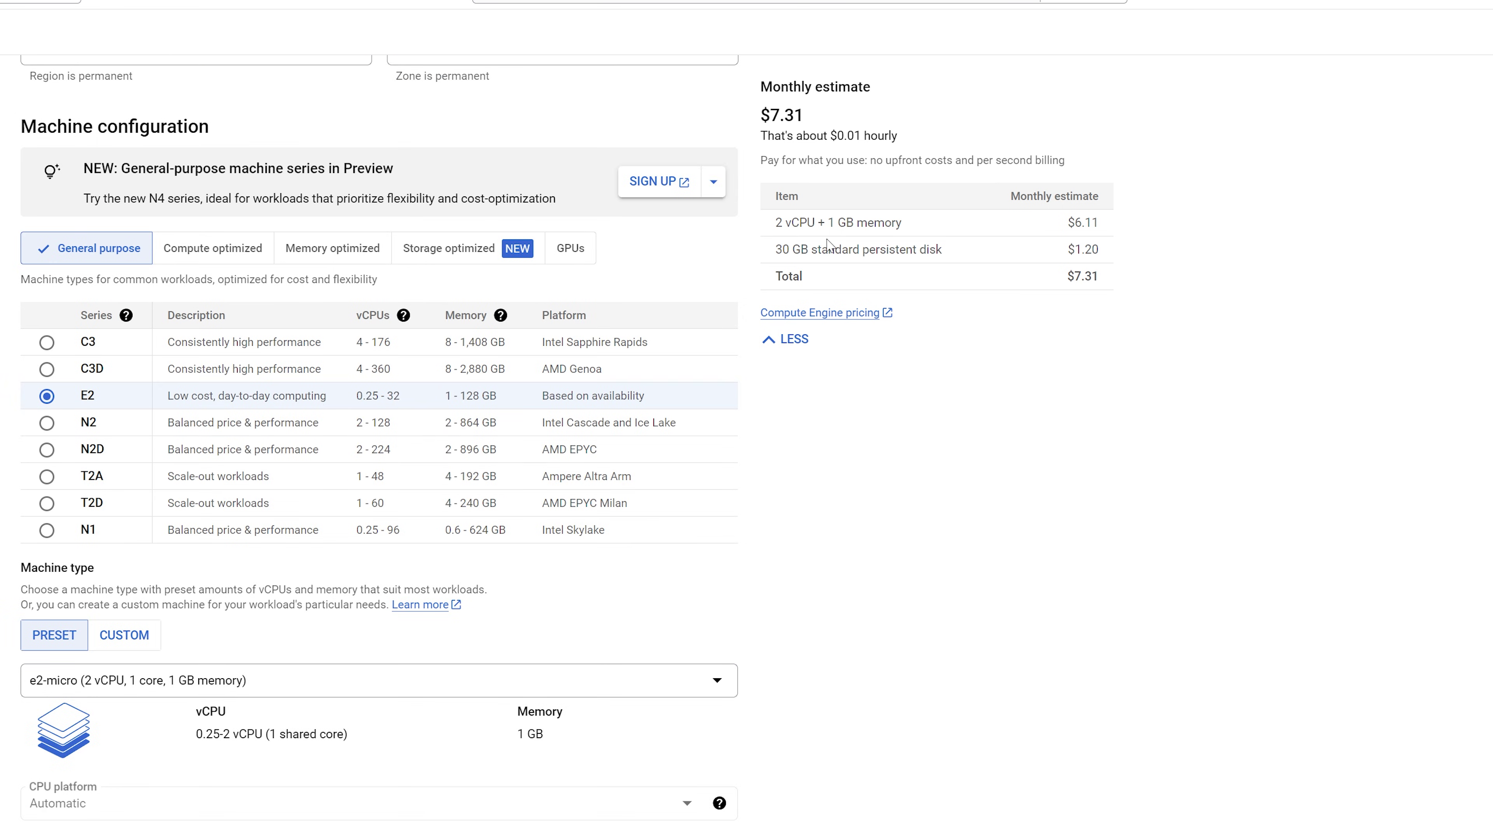
pyautogui.moveTo(773, 87); pyautogui.dragTo(921, 119)
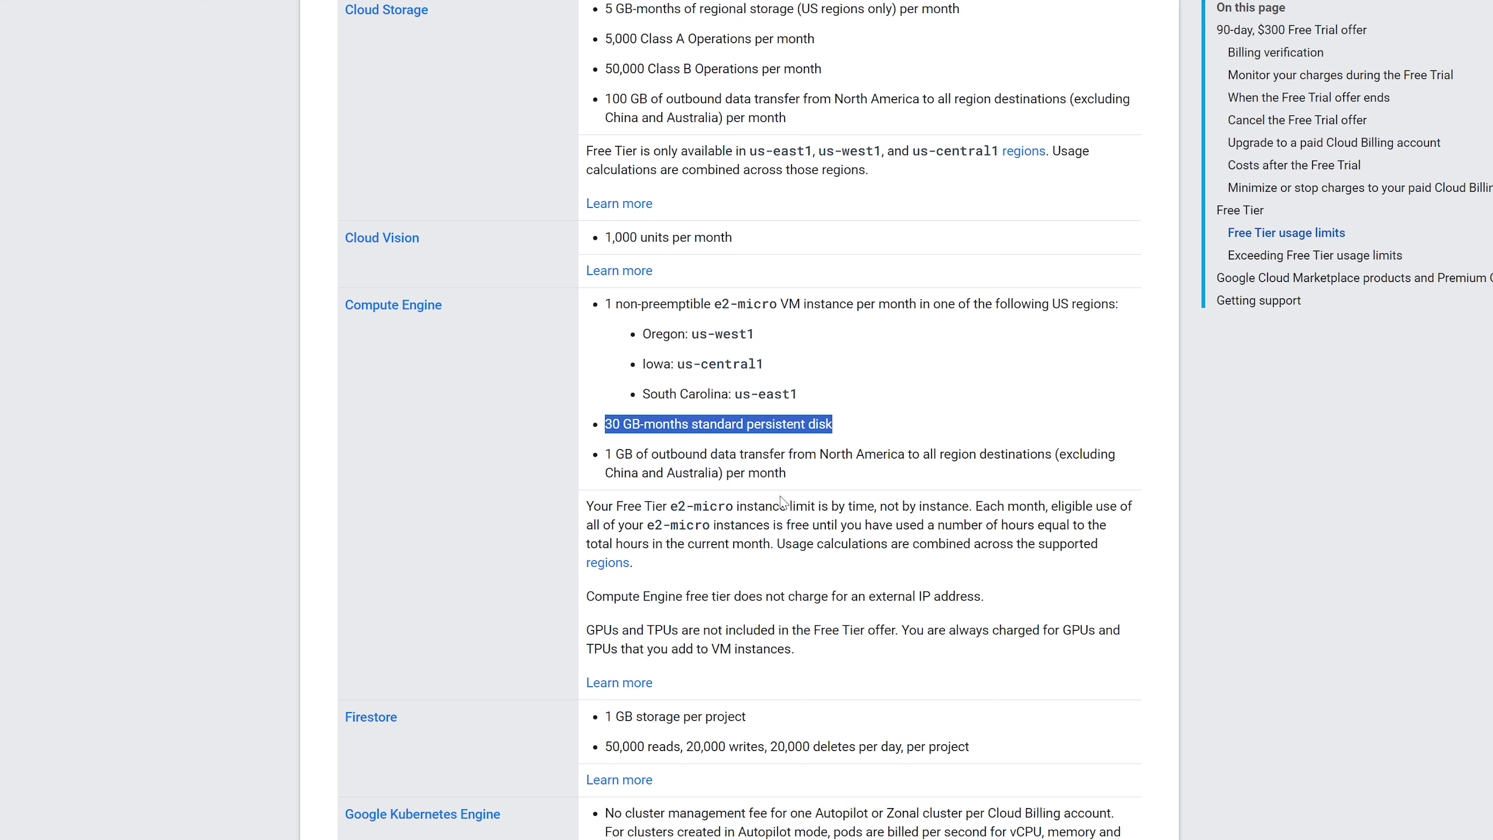
pyautogui.scroll(-2, 743, 420)
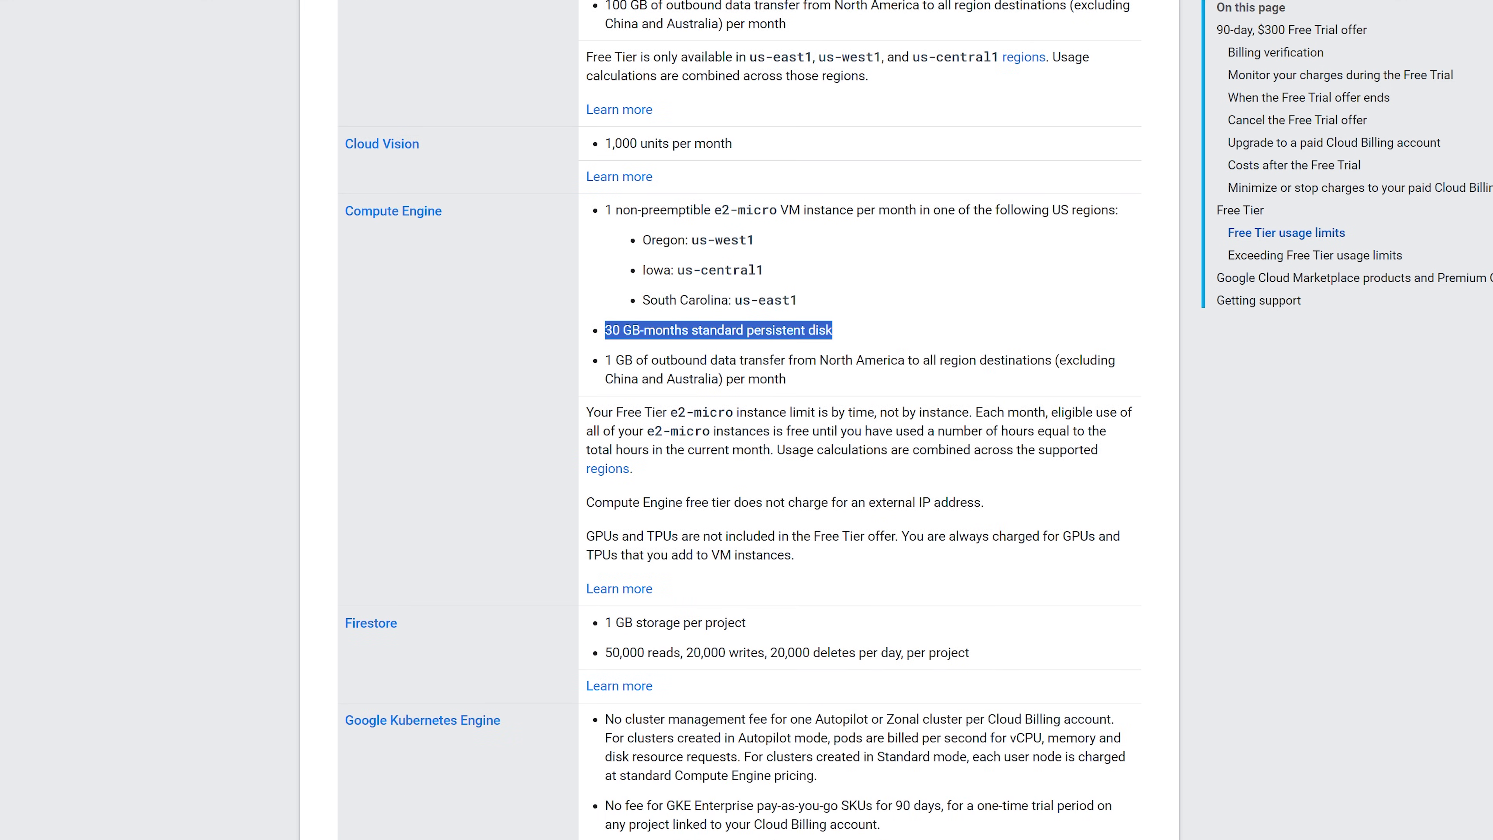
pyautogui.moveTo(613, 360); pyautogui.dragTo(801, 371)
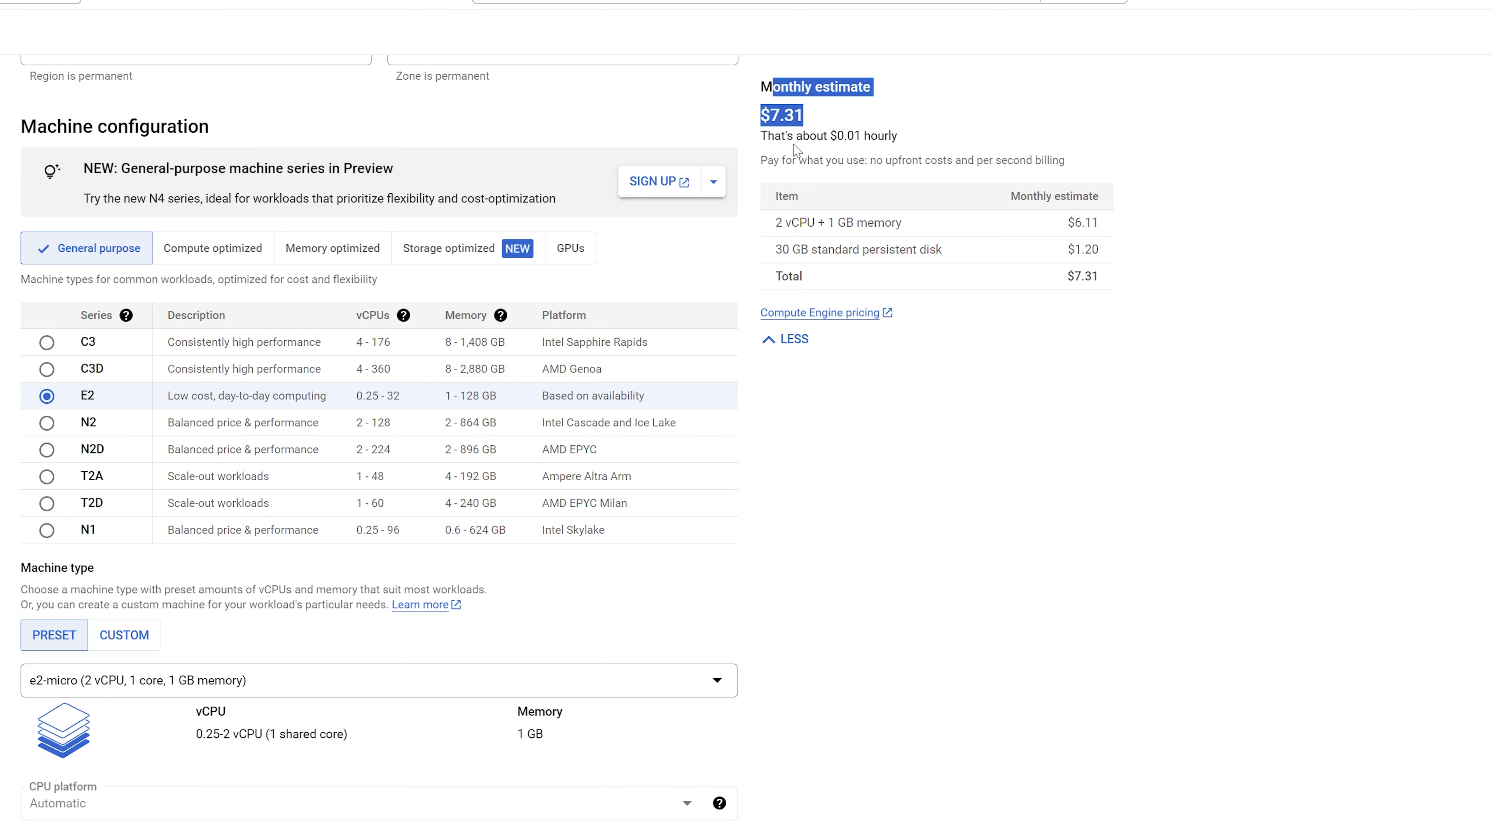
# Create the VM instance with the configured settings and bring up the updated list of instances.
pyautogui.click(1174, 557)
pyautogui.scroll(-6, 591, 603)
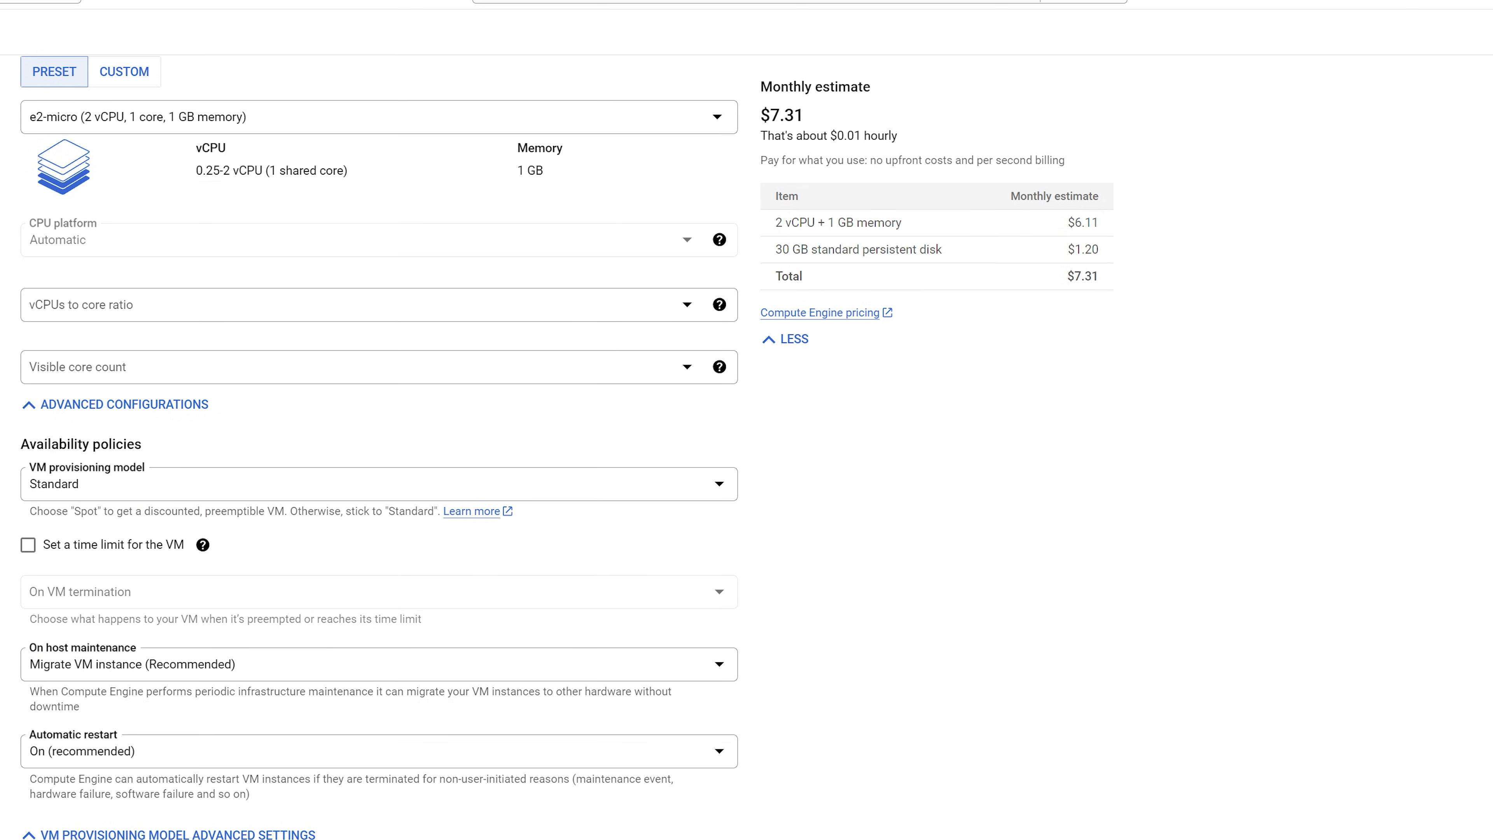
pyautogui.press('F5')
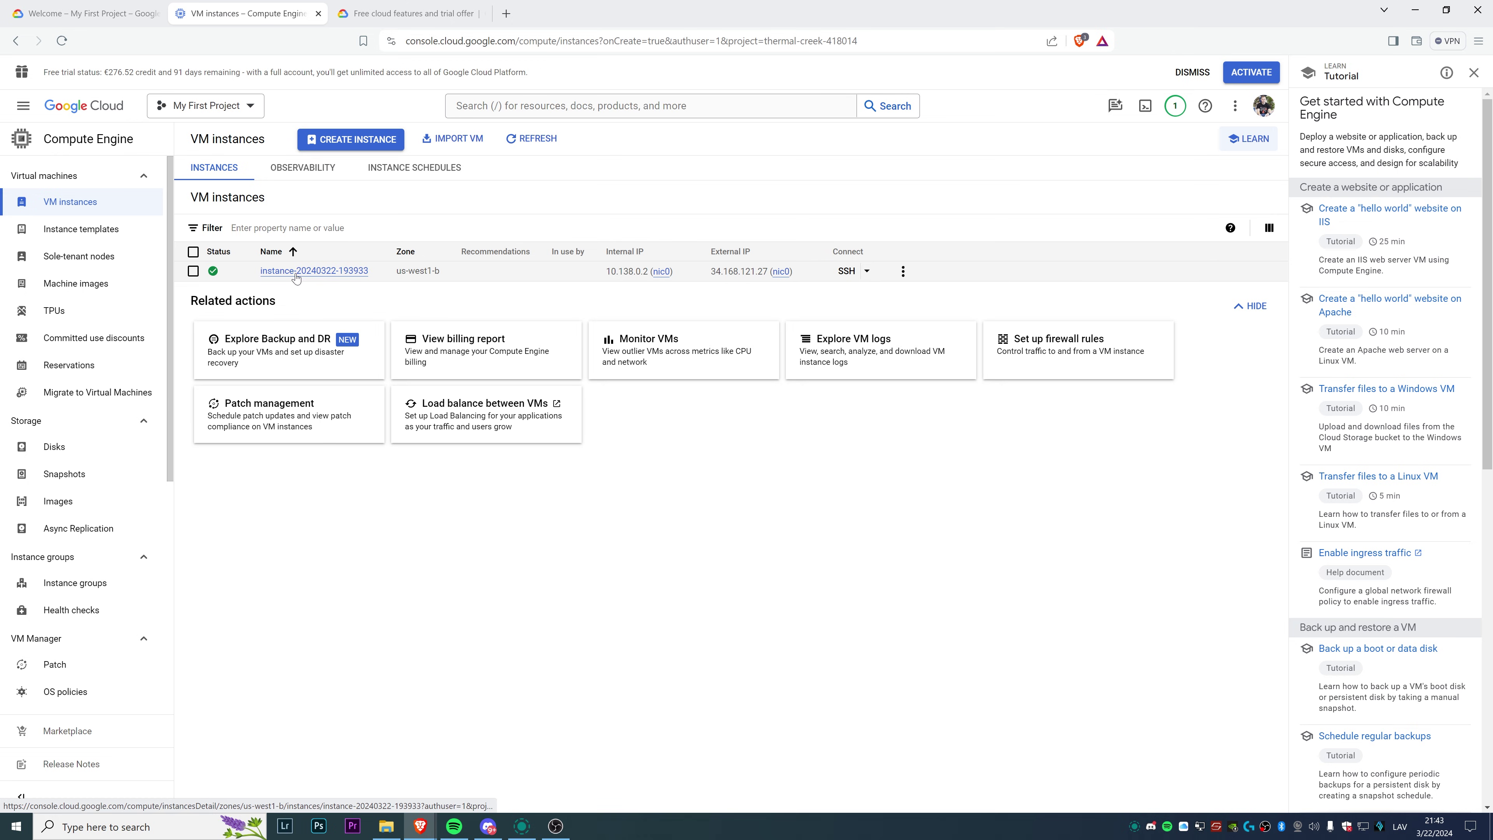
# Connect to the new instance through SSH in the browser and authorize the connection to VMs.
pyautogui.moveTo(210, 275)
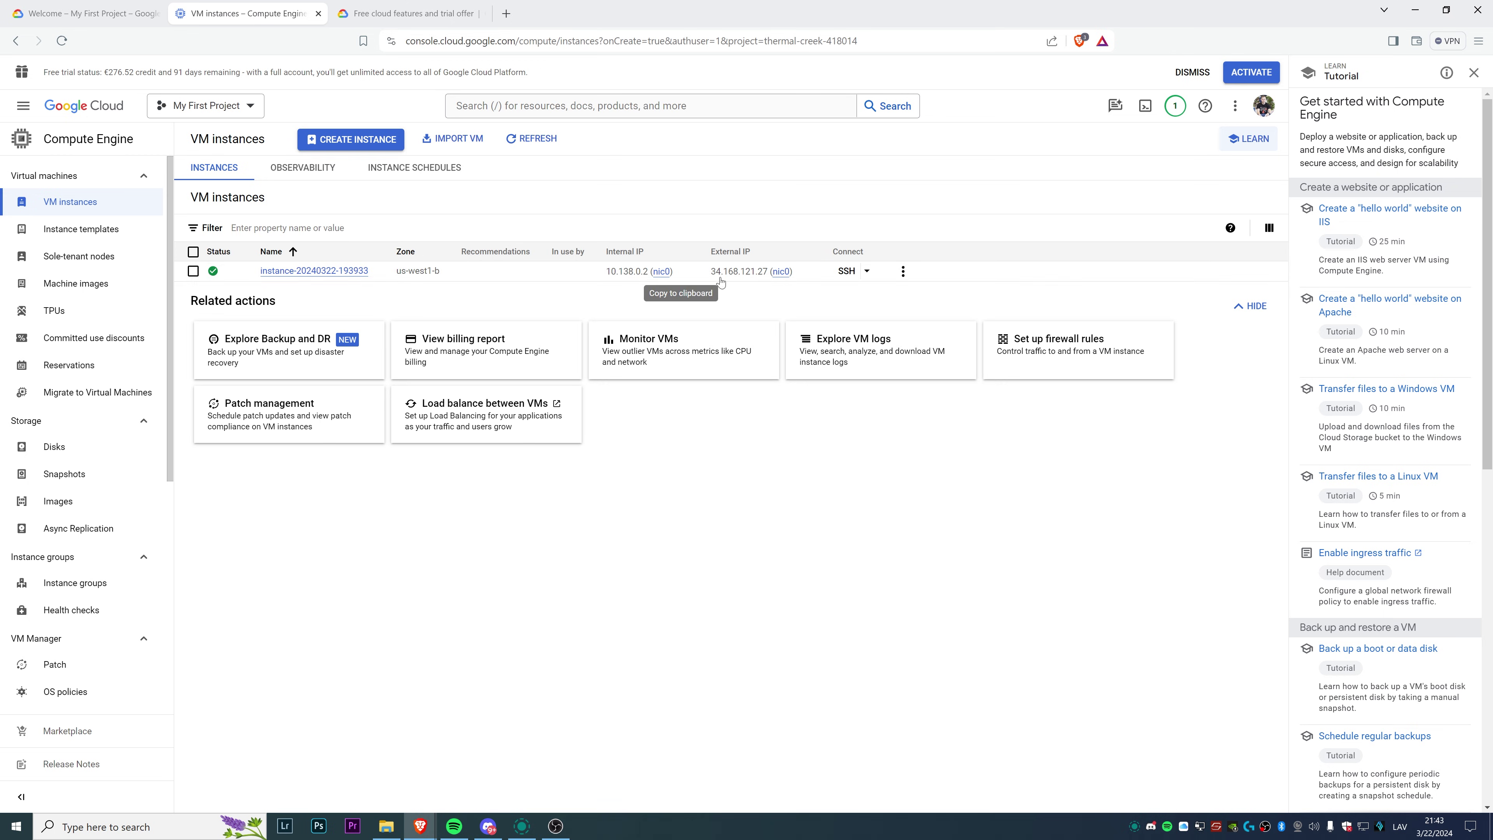
pyautogui.click(845, 271)
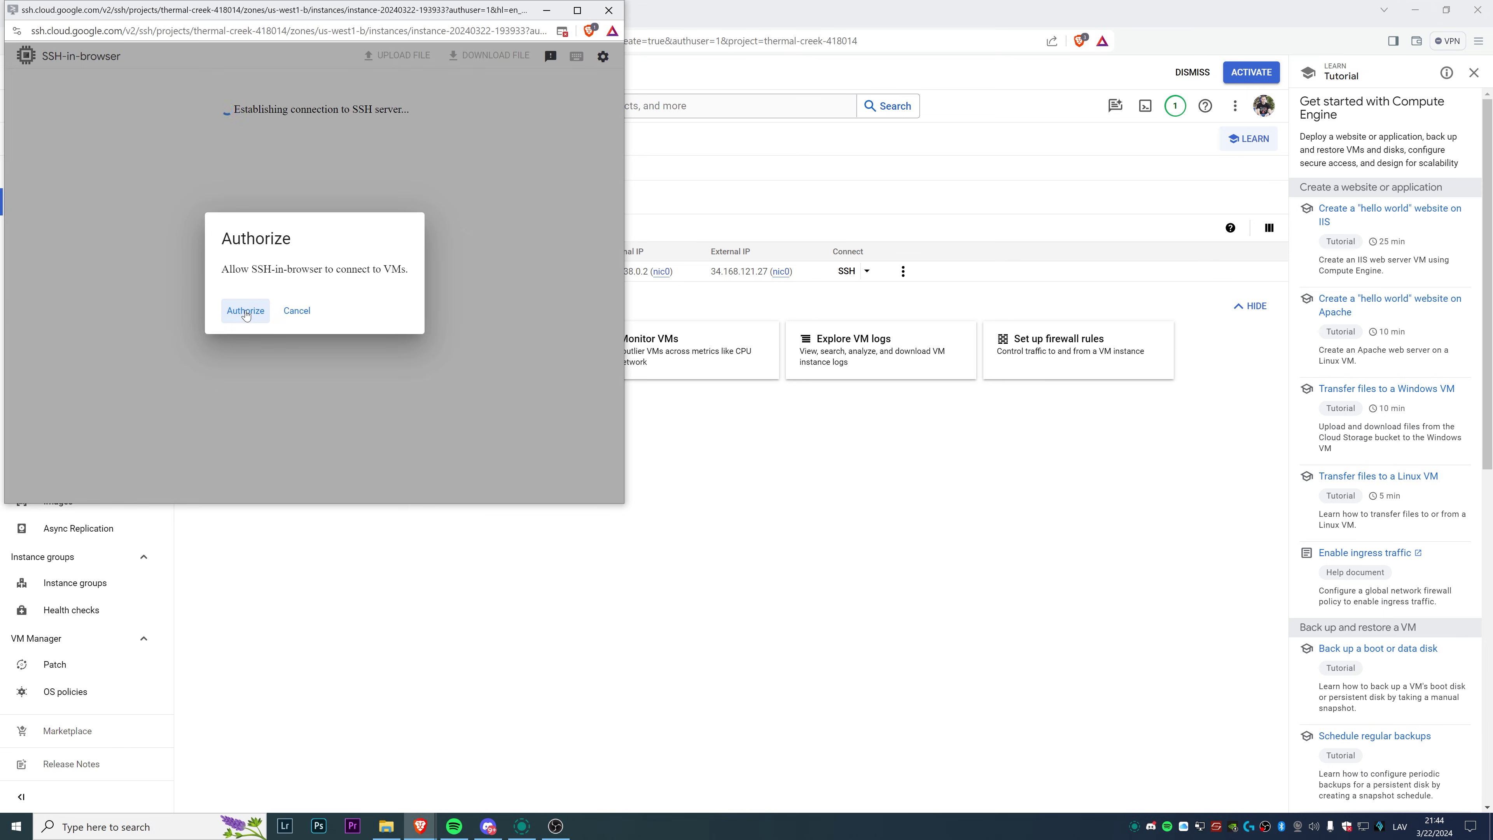
pyautogui.click(246, 311)
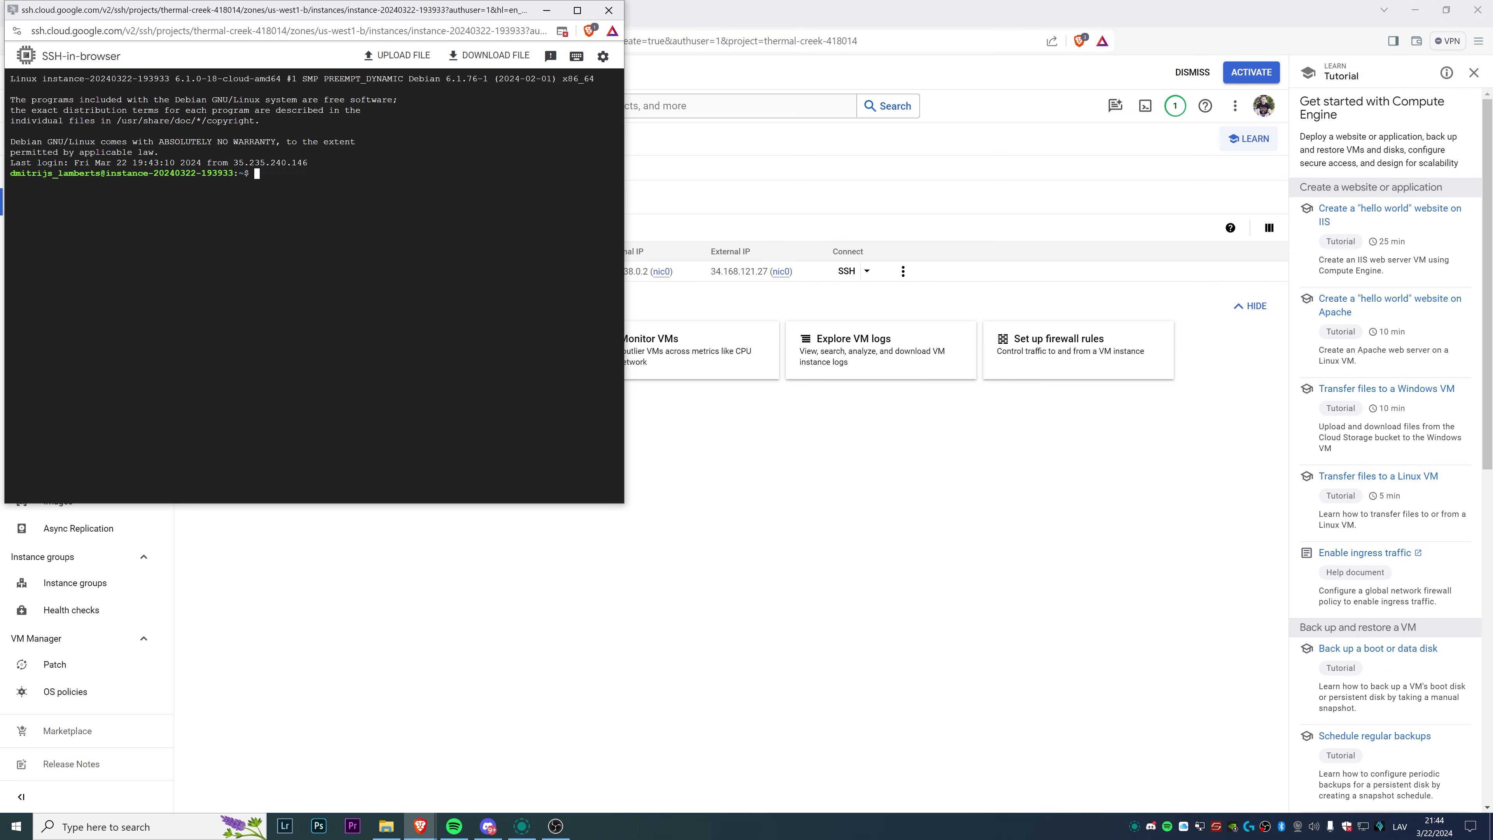
# Check the instance's disk space and memory in the SSH terminal with df -h and free -h.
pyautogui.write('df -h')
pyautogui.press('Return')
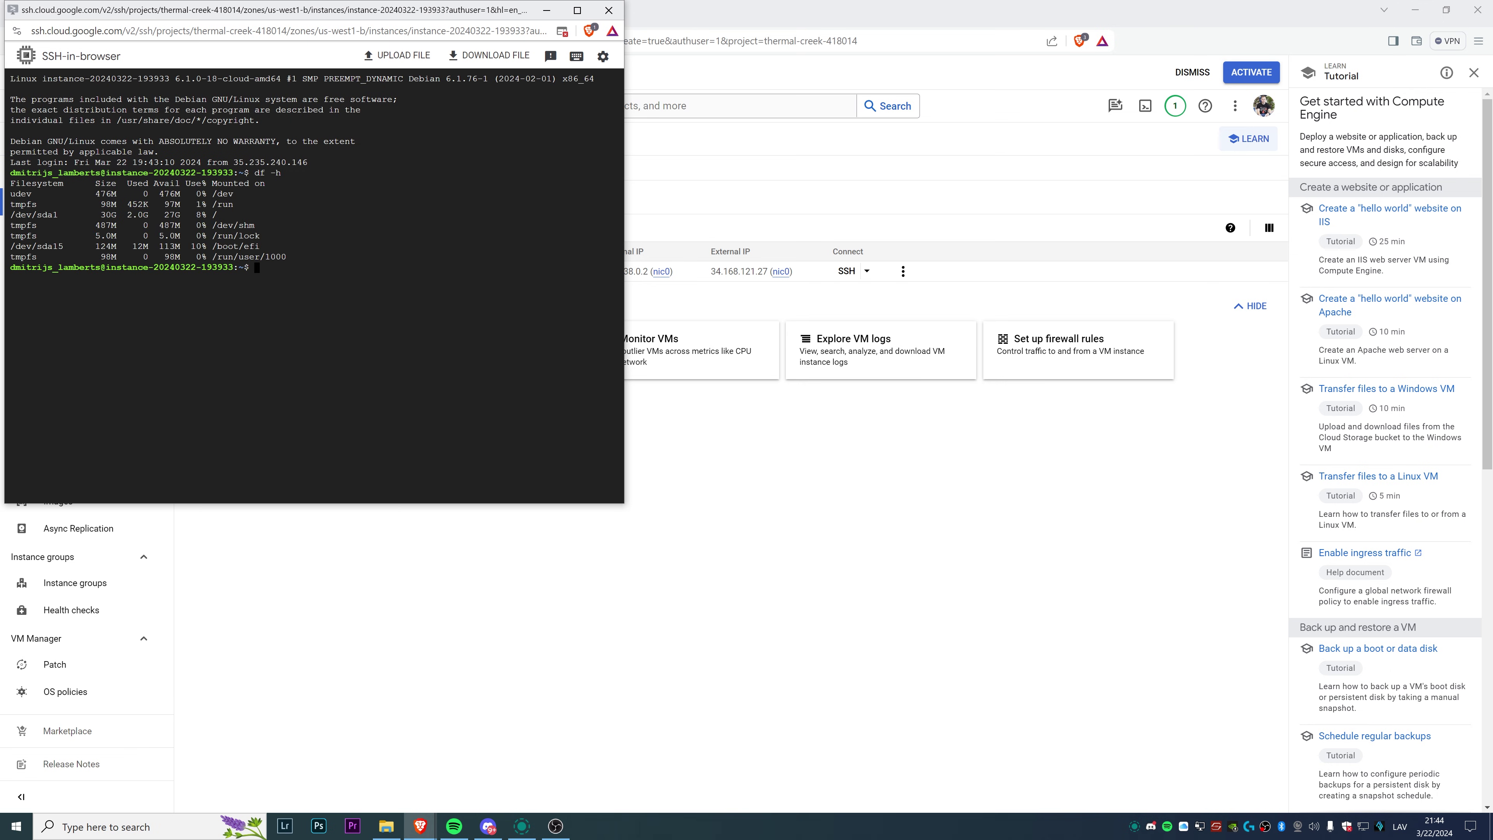
pyautogui.write('free -h')
pyautogui.press('Return')
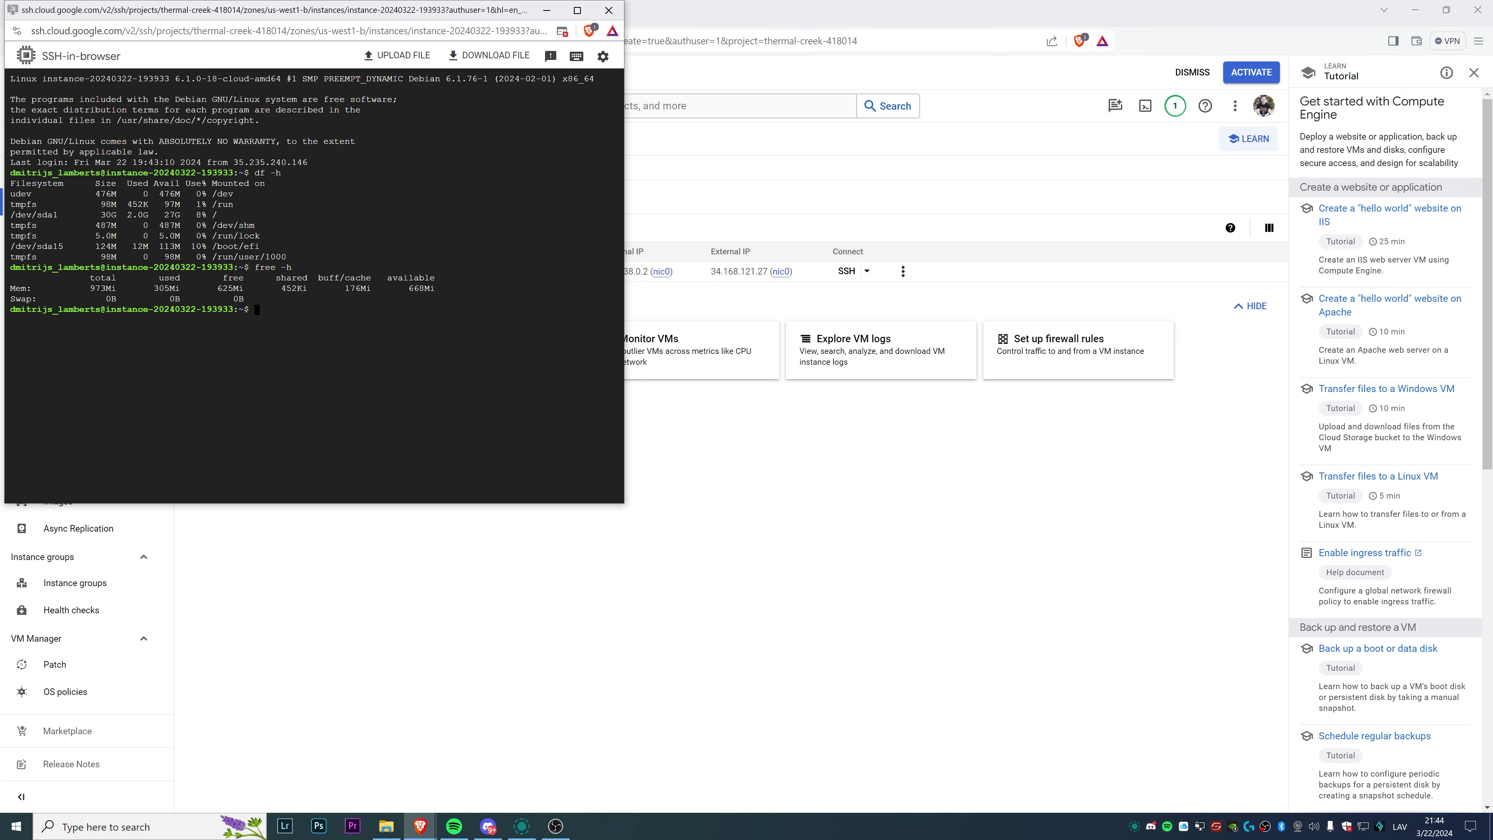